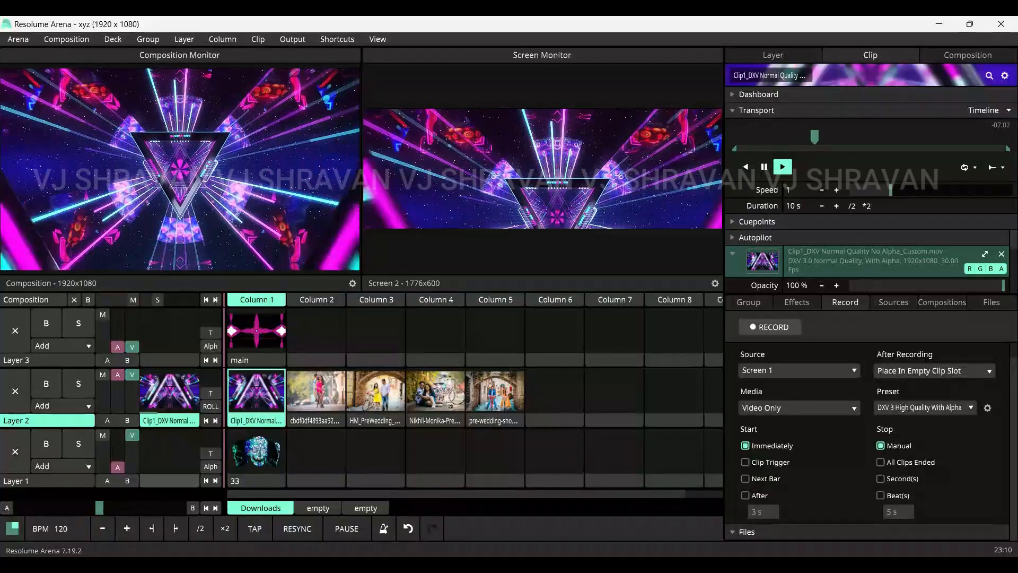
Set Layer 2's transition to the BLUR mixer and preview it by triggering the clips in columns 2 to 5.
click(210, 406)
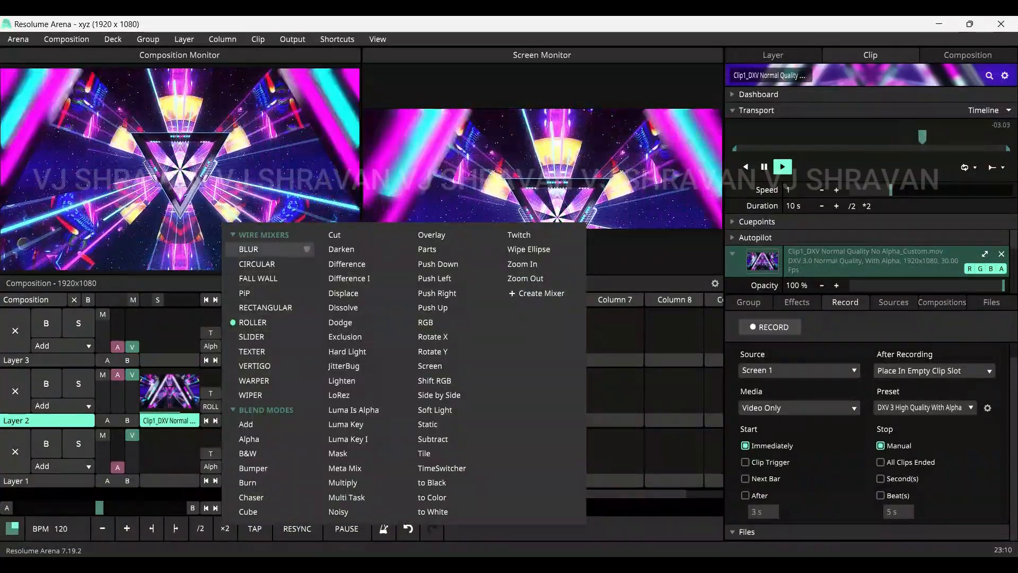
click(254, 249)
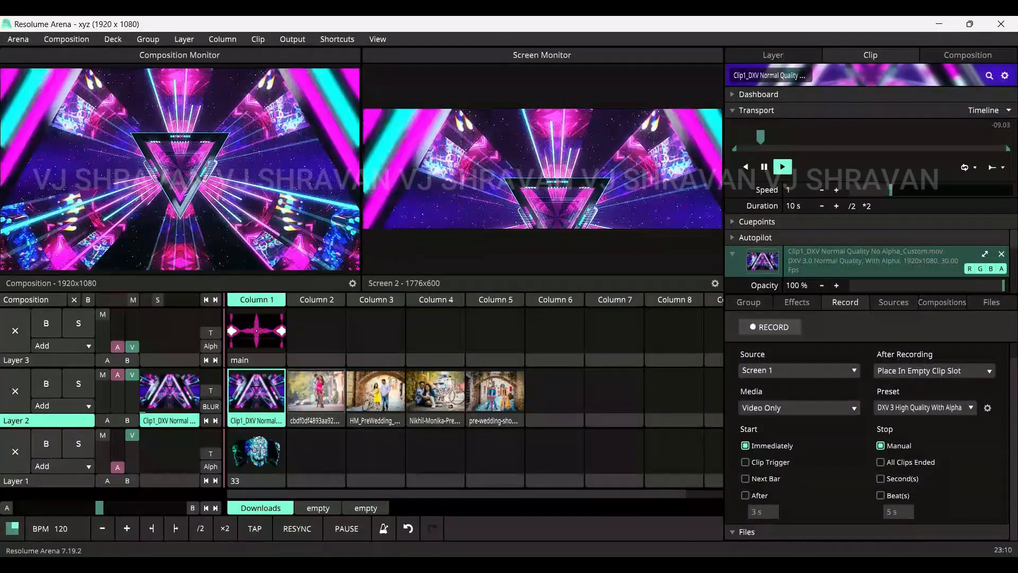
click(316, 392)
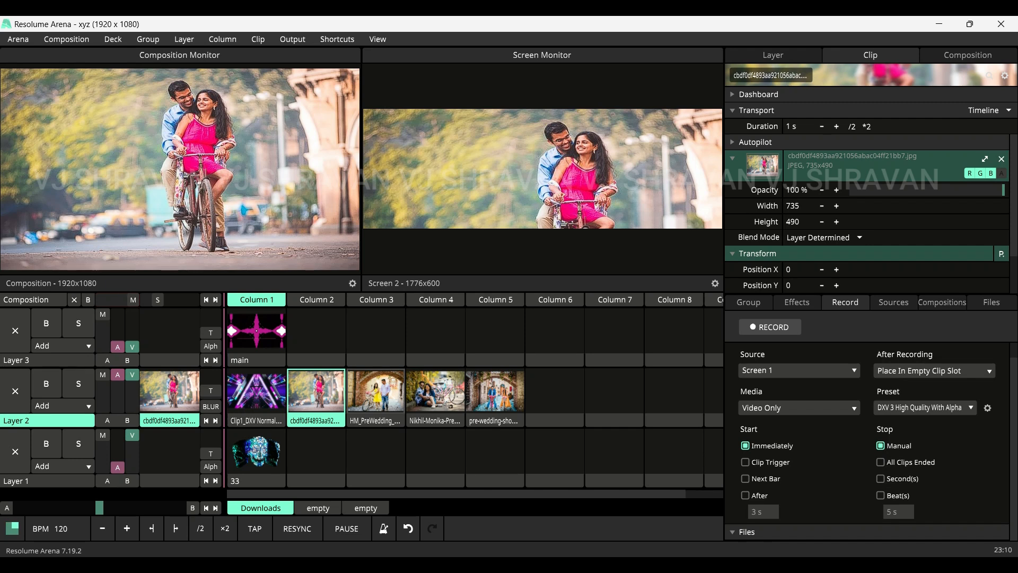
click(376, 392)
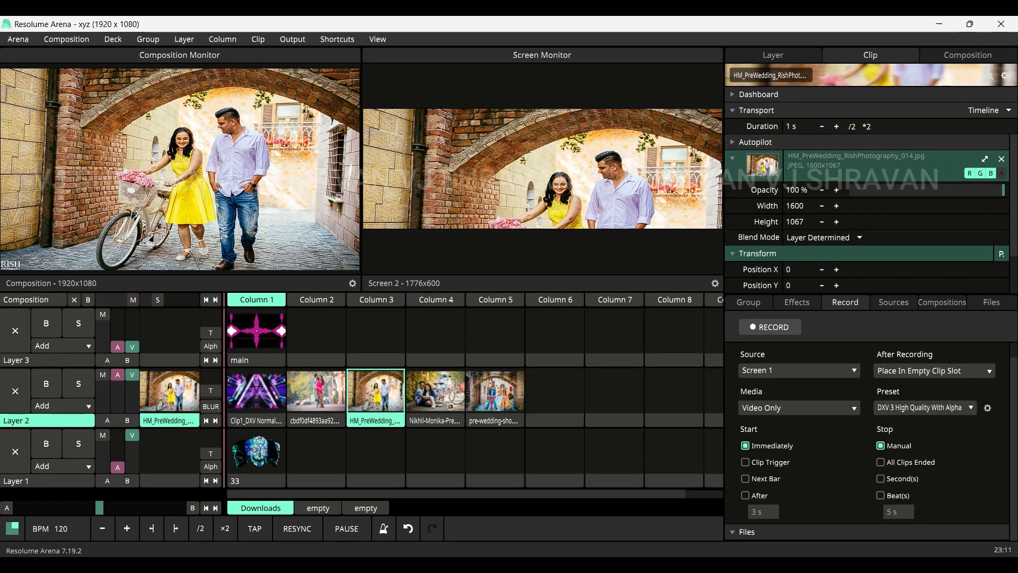
click(435, 391)
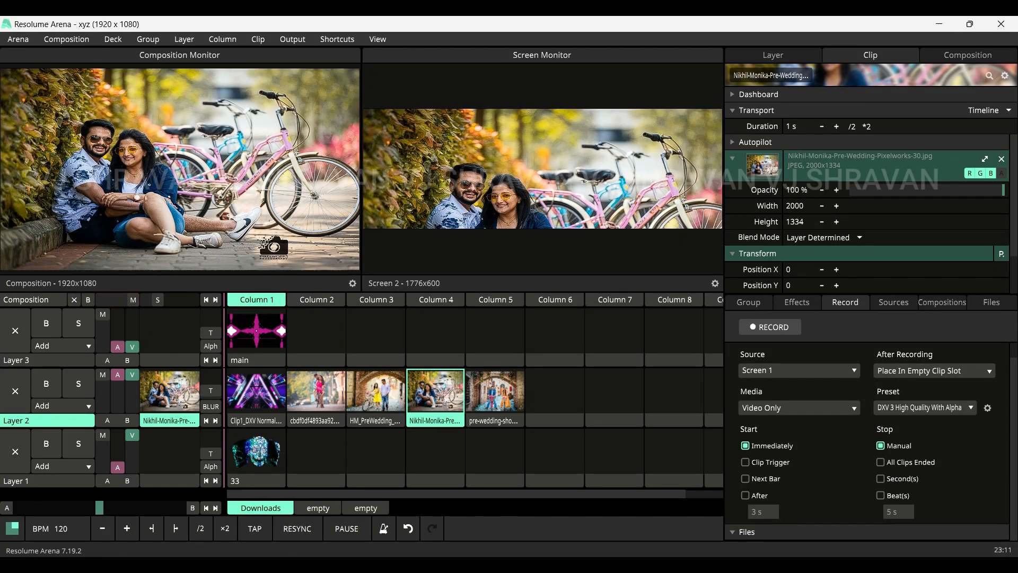
click(495, 391)
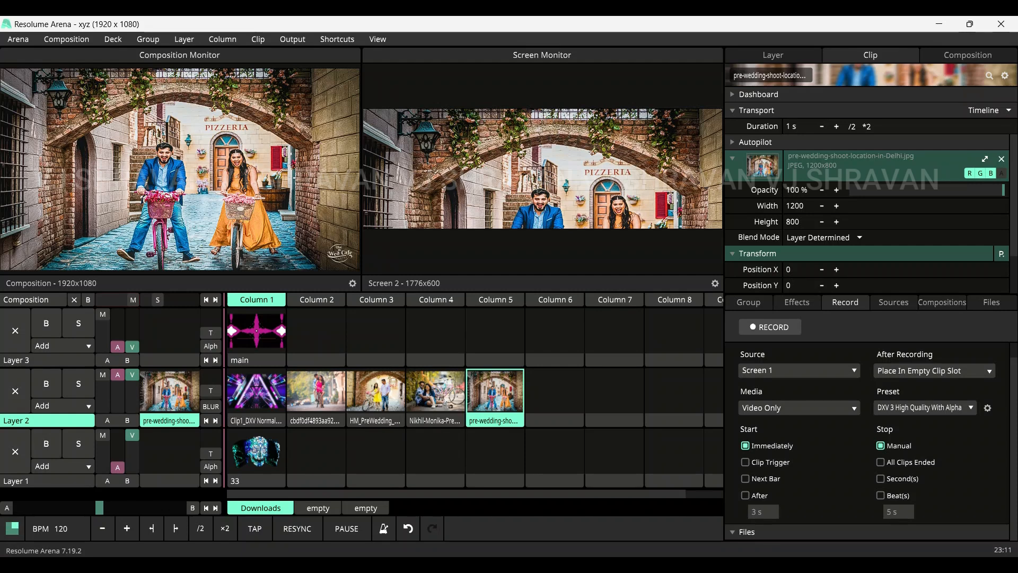
Examine the BLUR transition's parameters for Layer 2 and preview it again with the column 4 clip.
click(773, 55)
scroll(870, 202, down, 3)
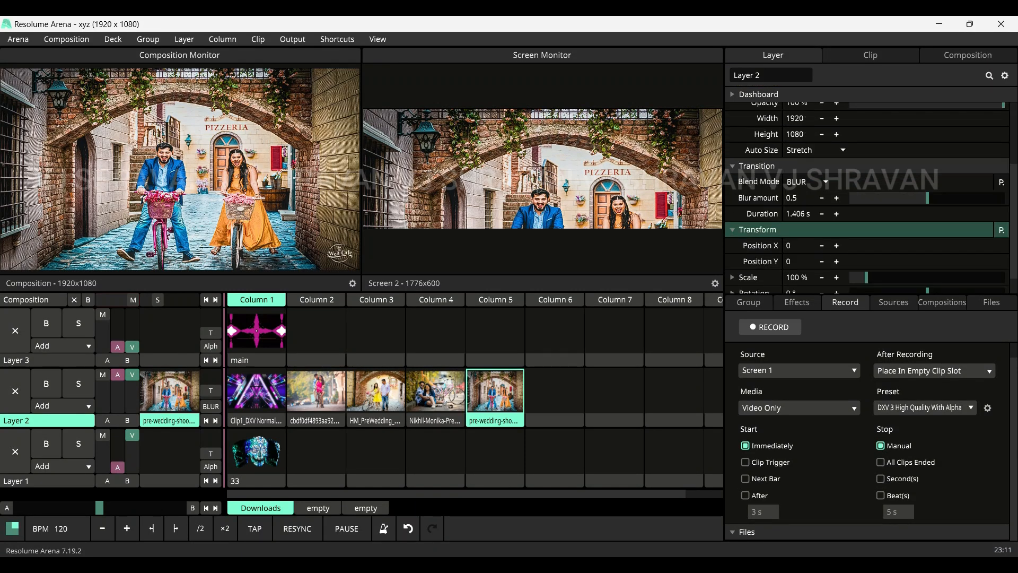
click(436, 392)
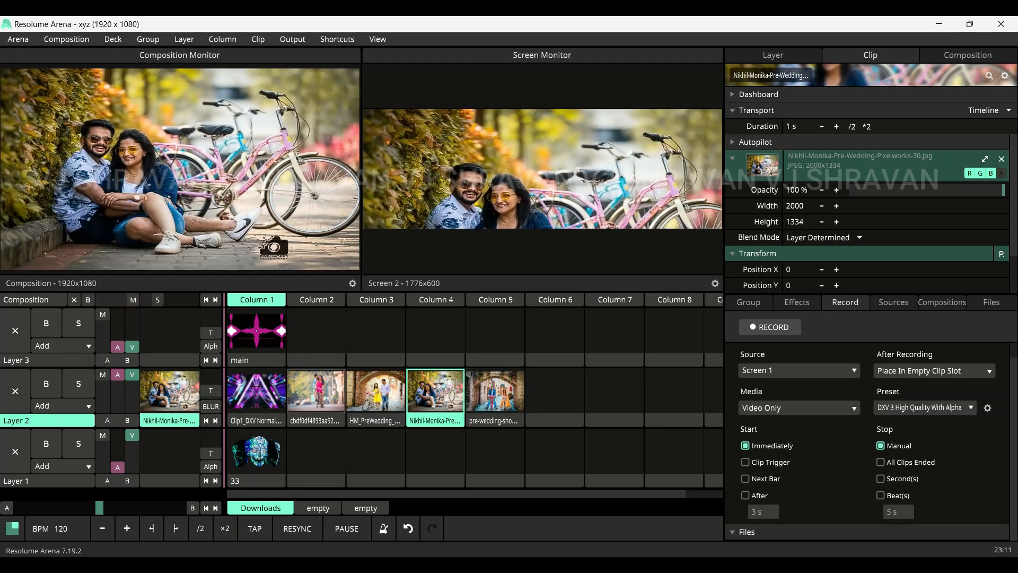
Switch Layer 2's transition to CIRCULAR and preview it with the column 5 and column 4 clips.
click(211, 406)
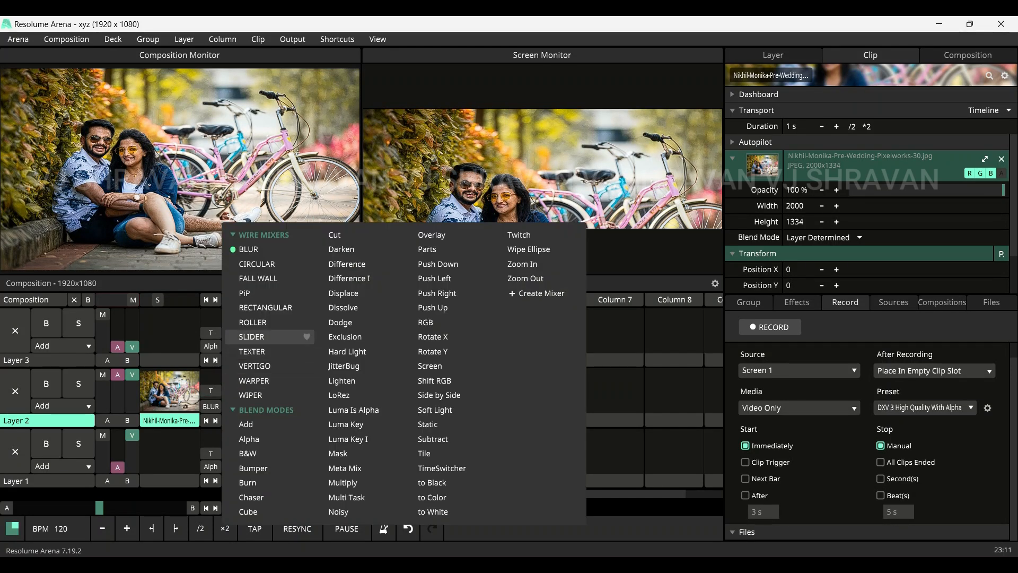
click(257, 263)
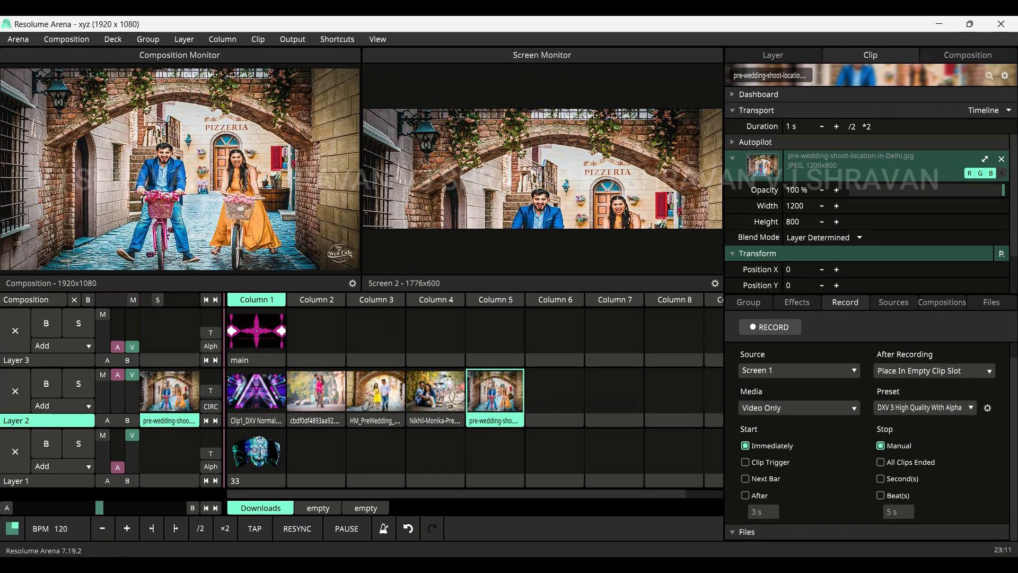
click(773, 55)
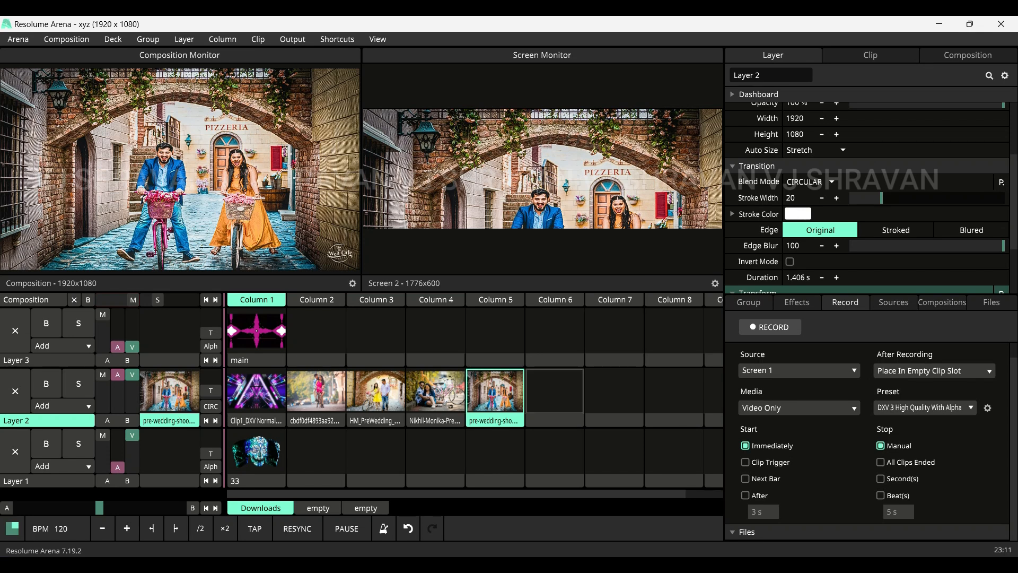
click(435, 391)
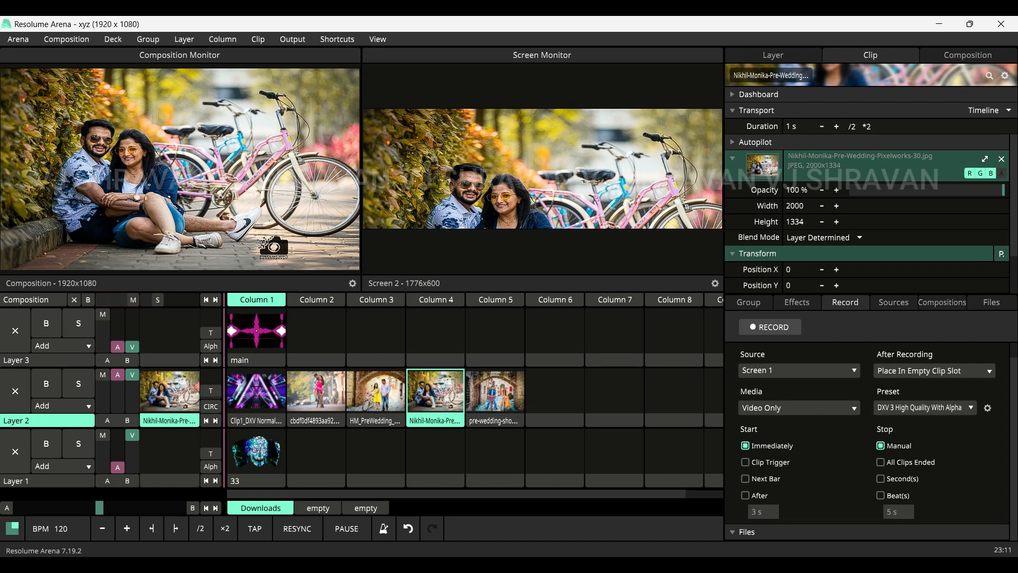
Set the CIRCULAR transition's edge to Stroked and preview it with the column 5 and column 3 clips.
click(773, 55)
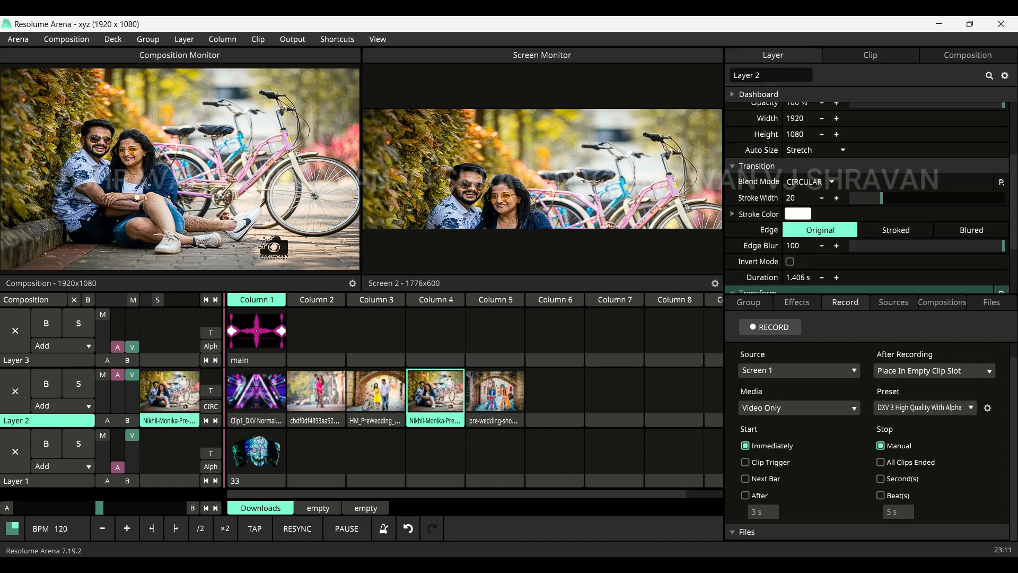
click(896, 230)
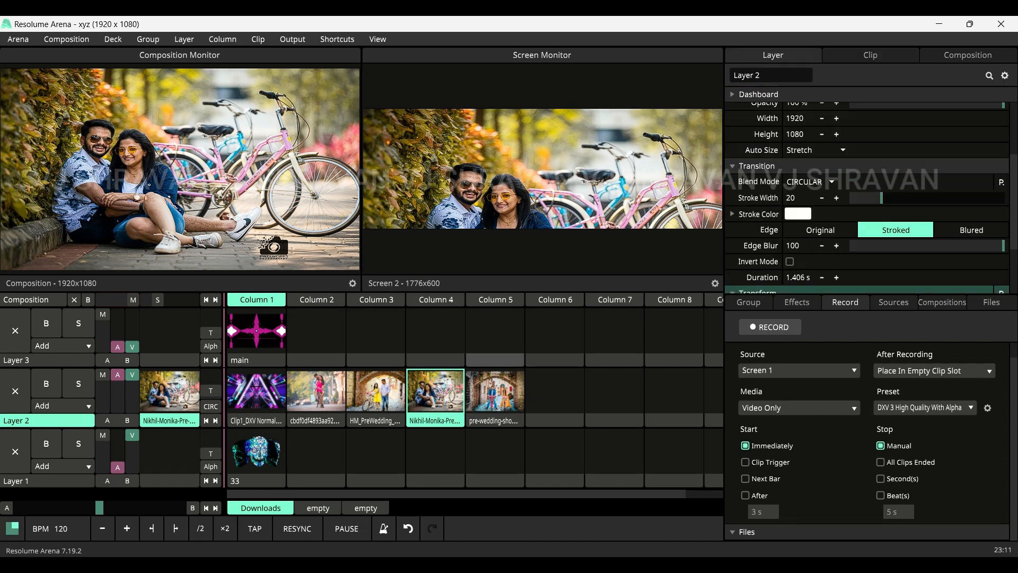
click(495, 392)
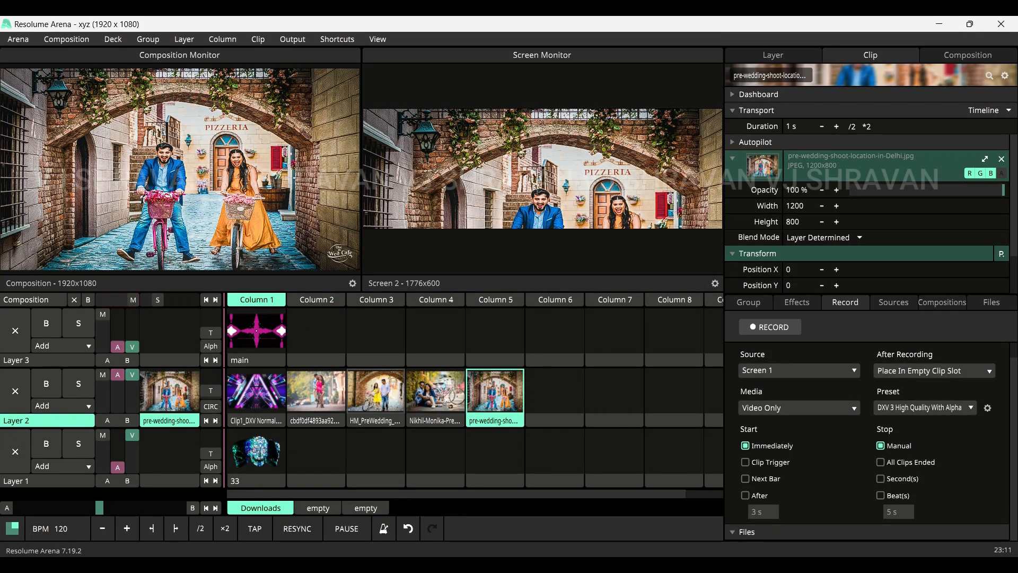
click(376, 391)
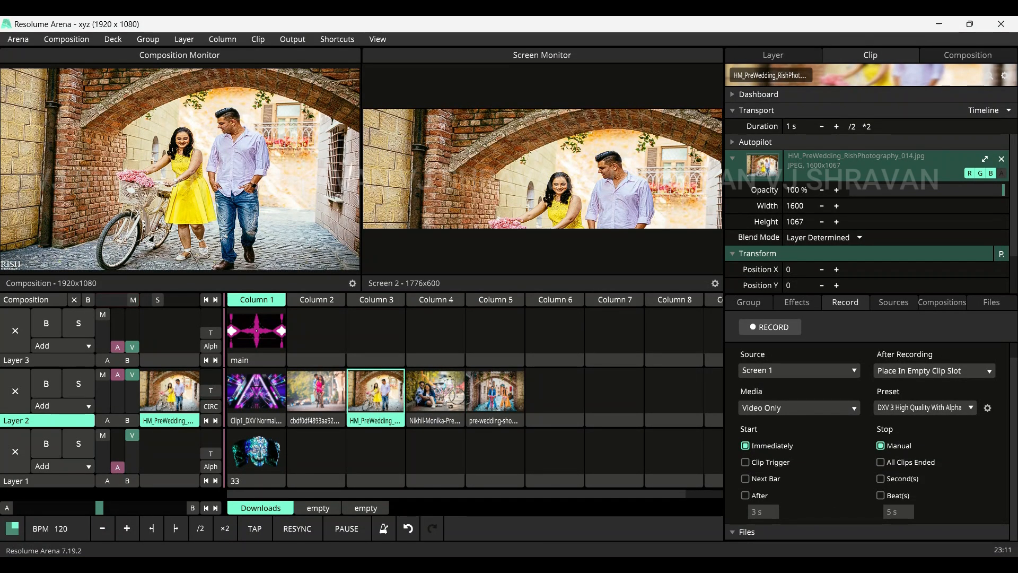
Set the CIRCULAR transition's edge to Blured and preview it across Layer 2's clips in columns 1 to 5.
click(773, 55)
click(971, 230)
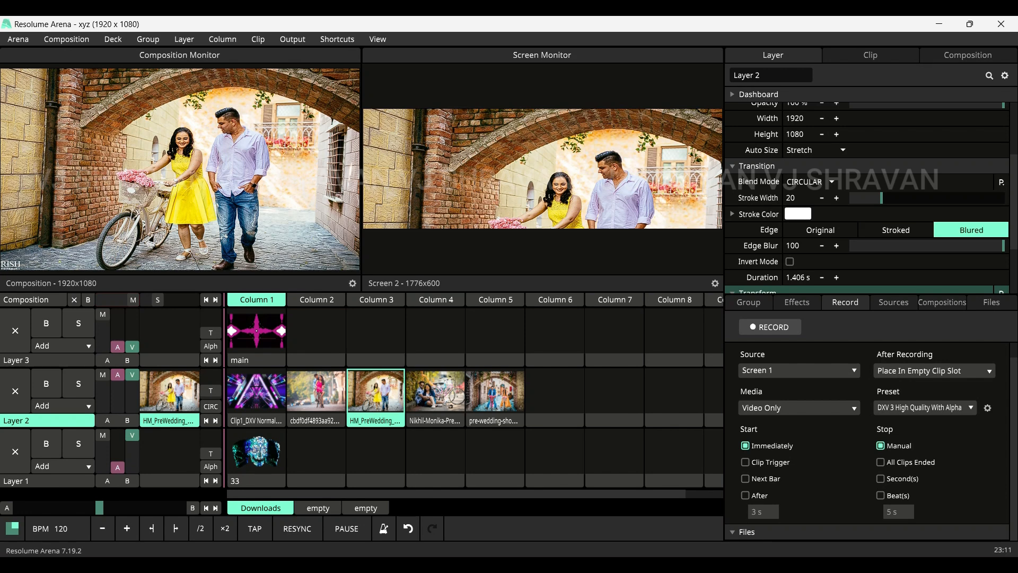
click(317, 391)
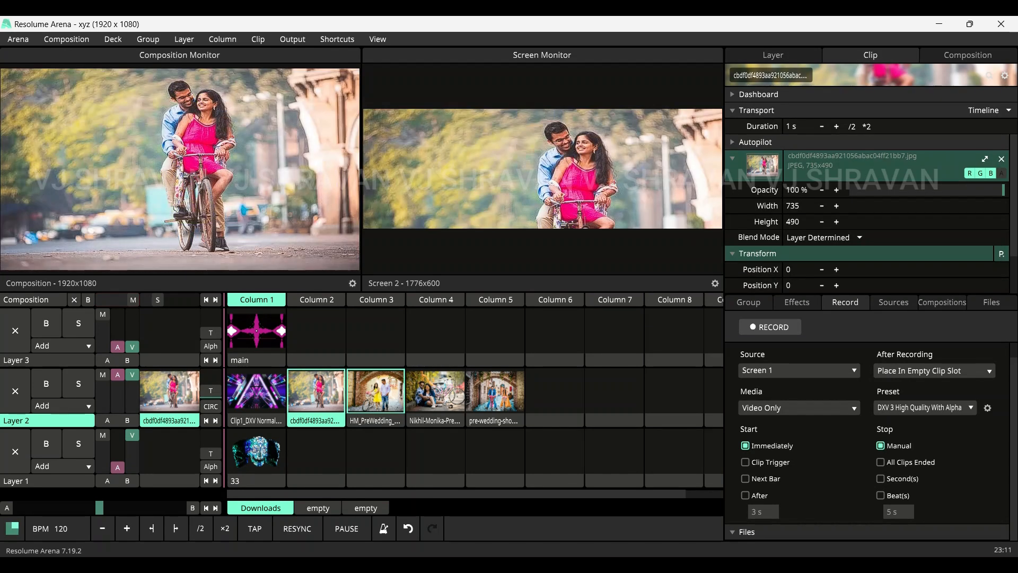
click(257, 391)
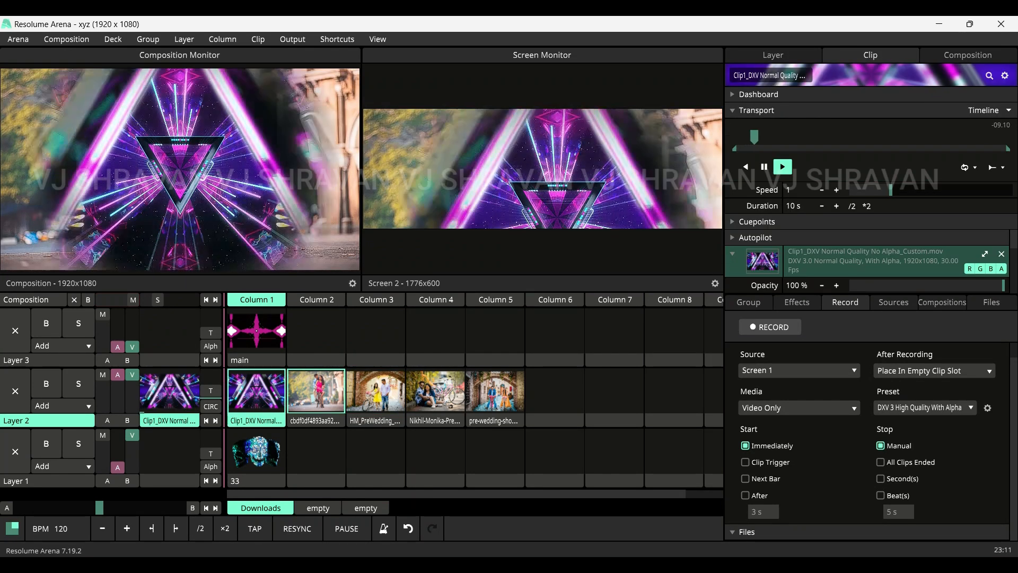
click(316, 391)
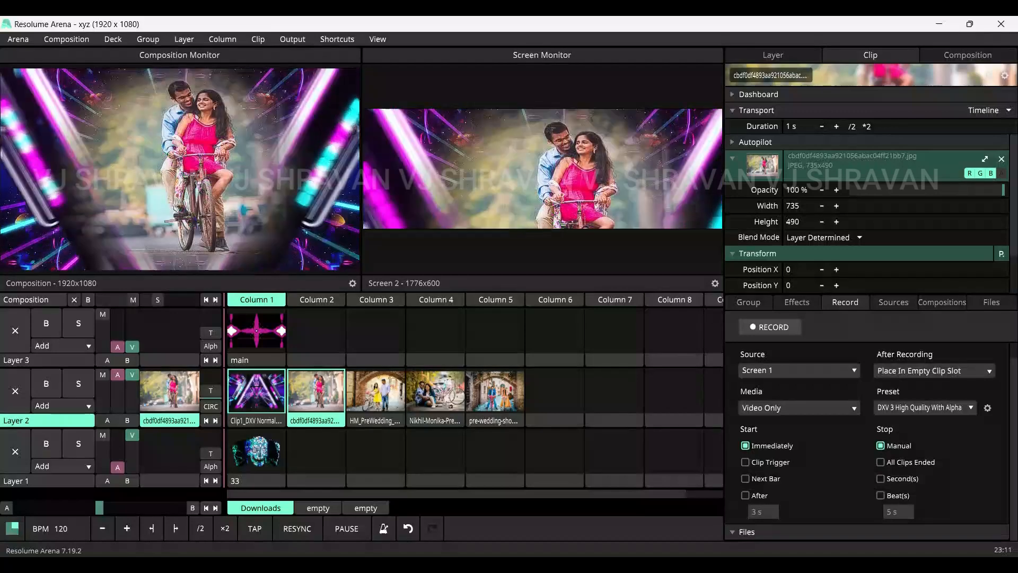
click(375, 391)
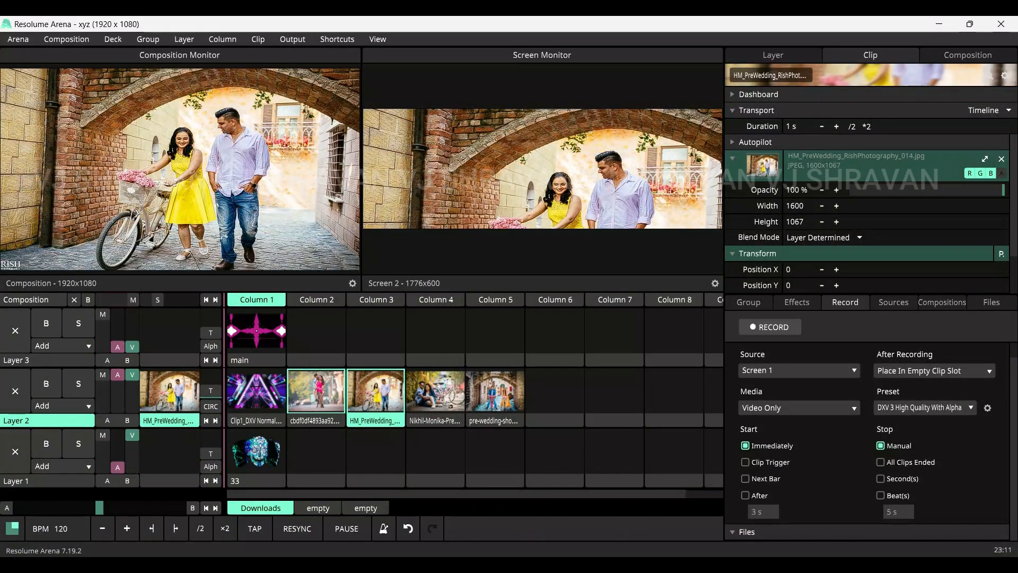
click(435, 391)
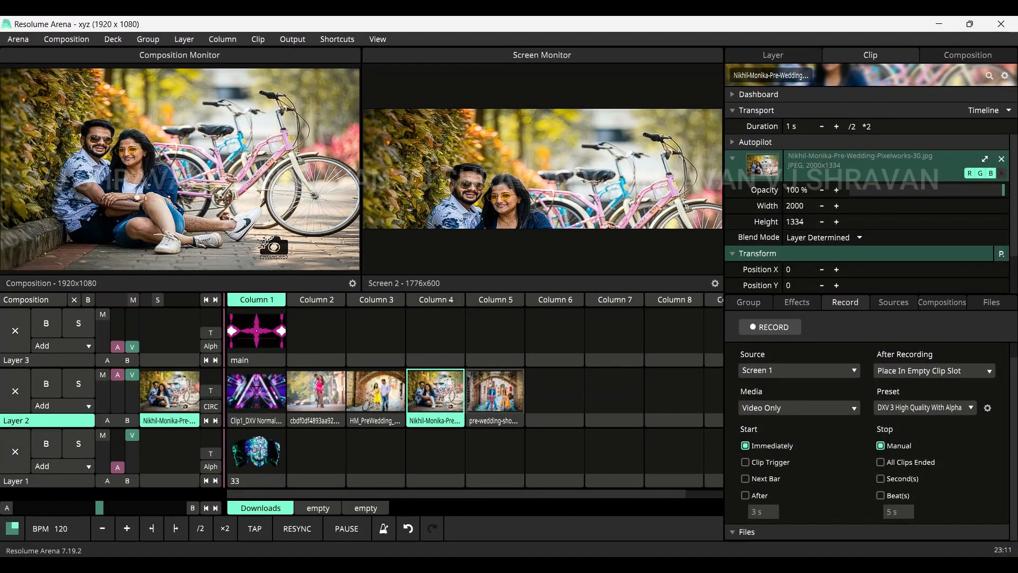
click(495, 391)
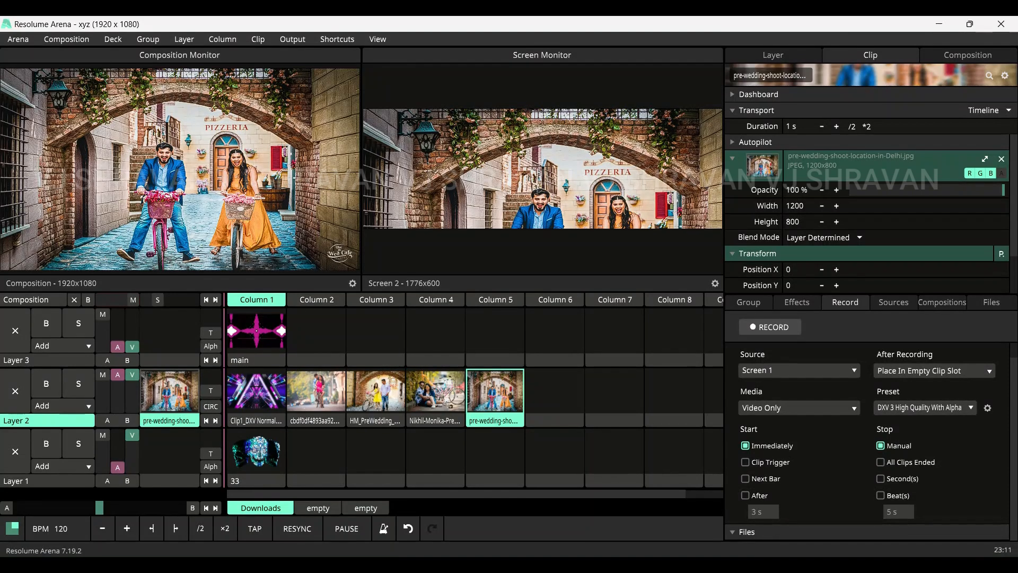
Switch Layer 2's transition to FALL WALL and preview it with the column 2 clip.
click(210, 406)
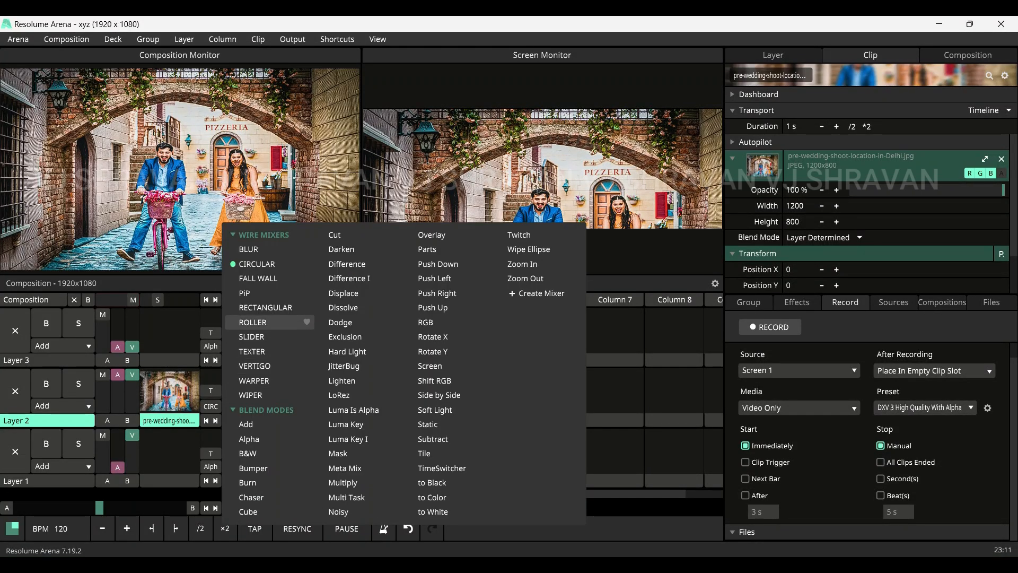
click(258, 279)
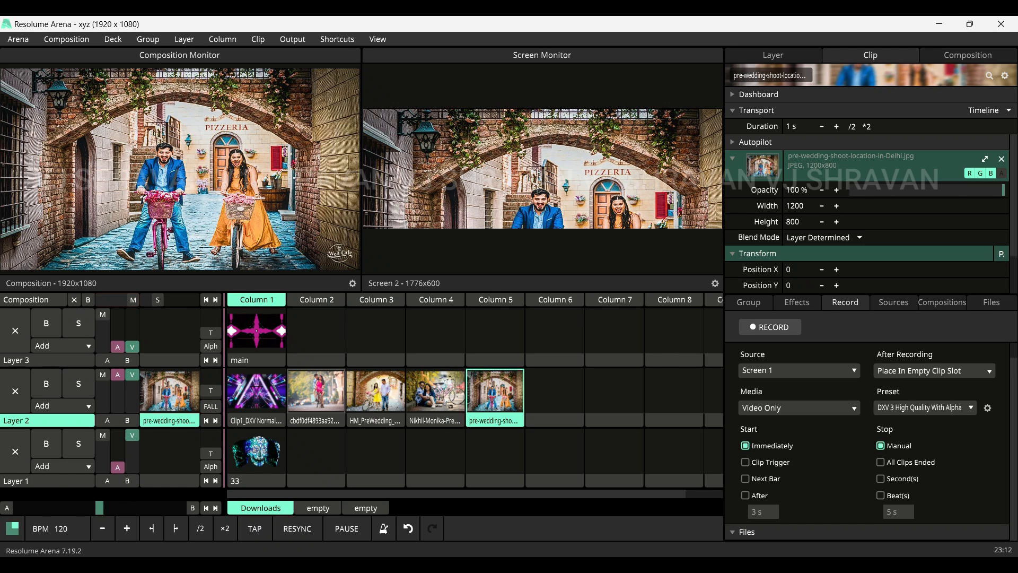
click(315, 391)
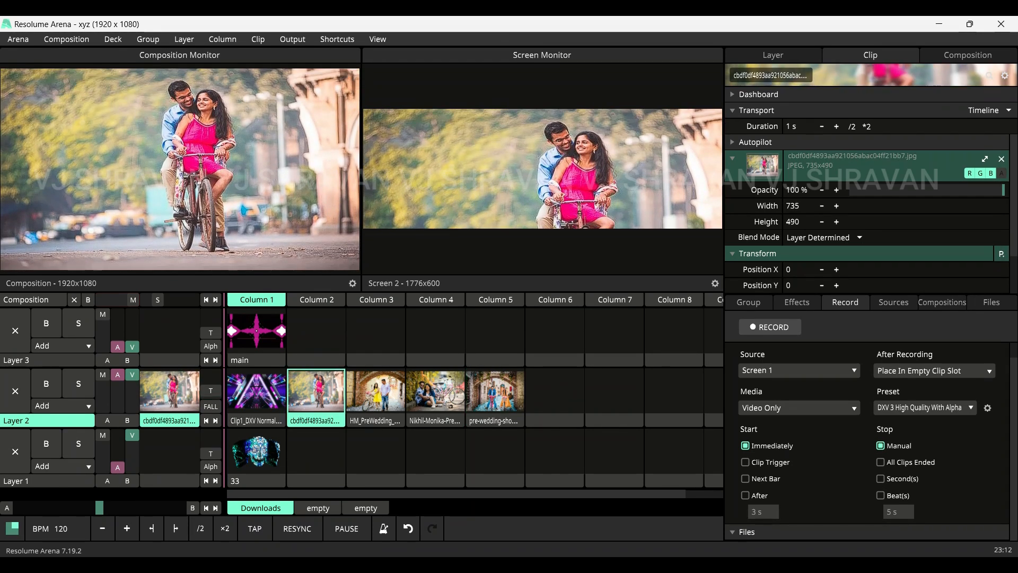
Enable Fade BG for the FALL WALL transition and preview it with the clips in columns 3 to 5.
click(773, 55)
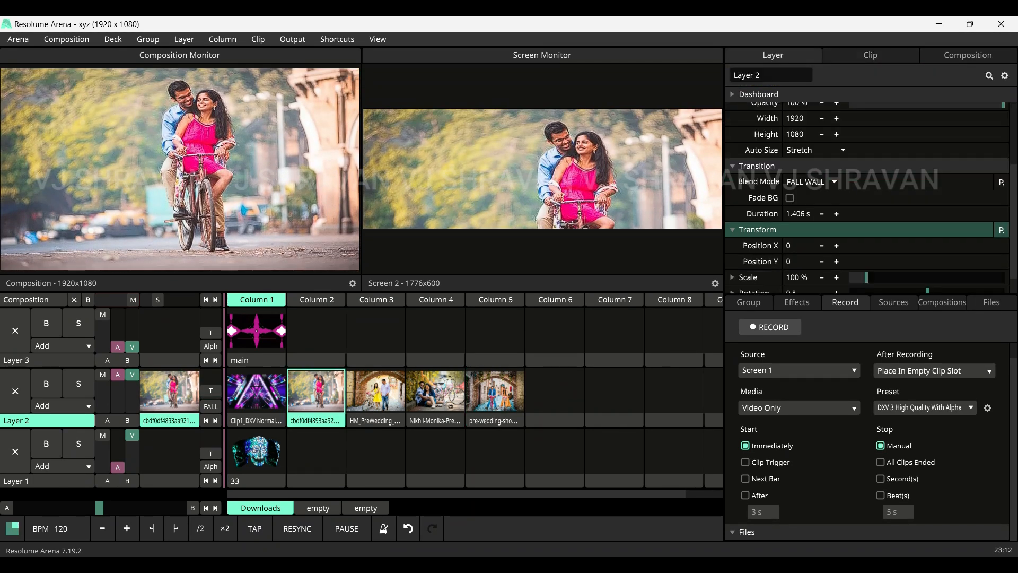
click(810, 181)
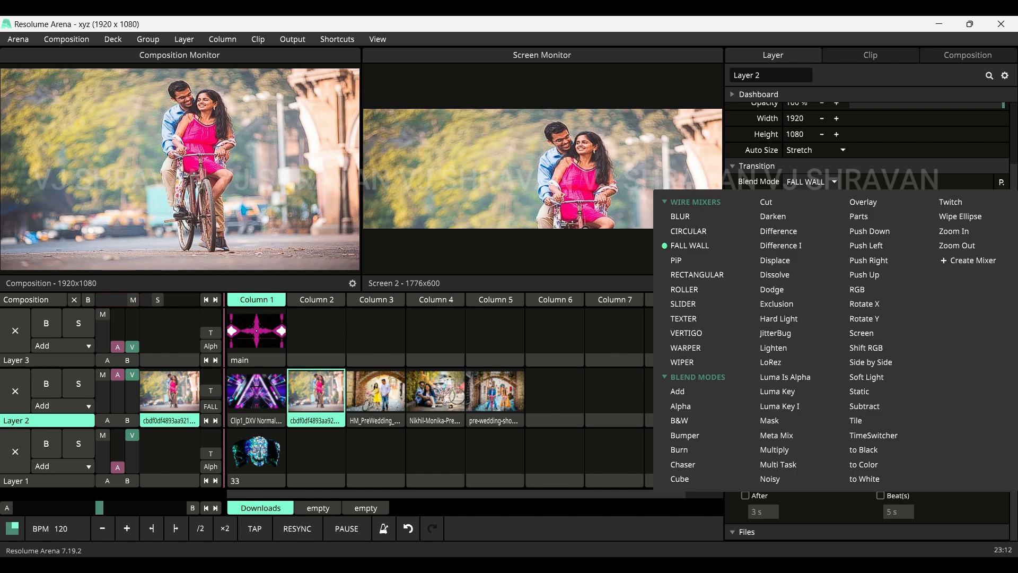
key(Escape)
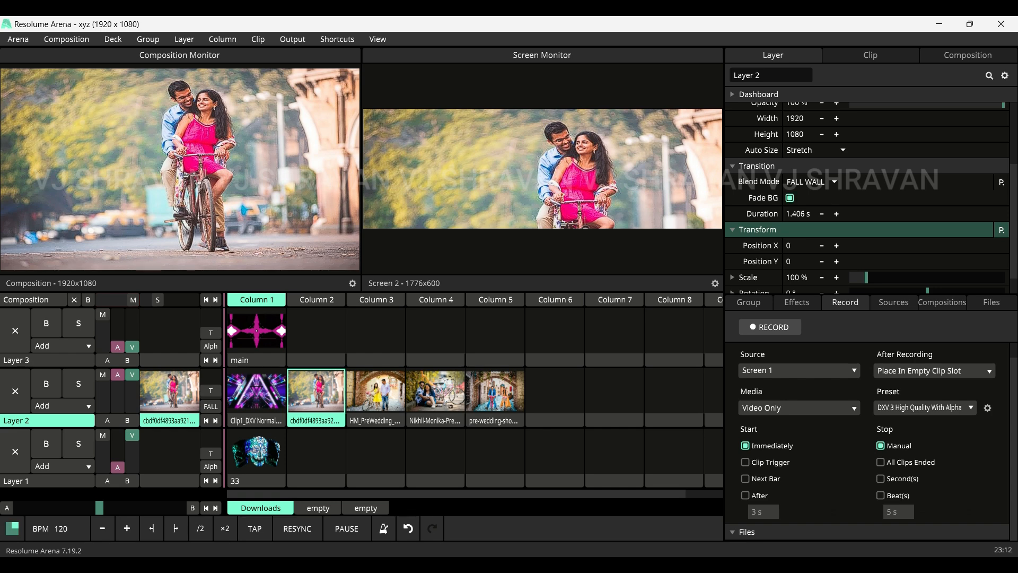
click(376, 391)
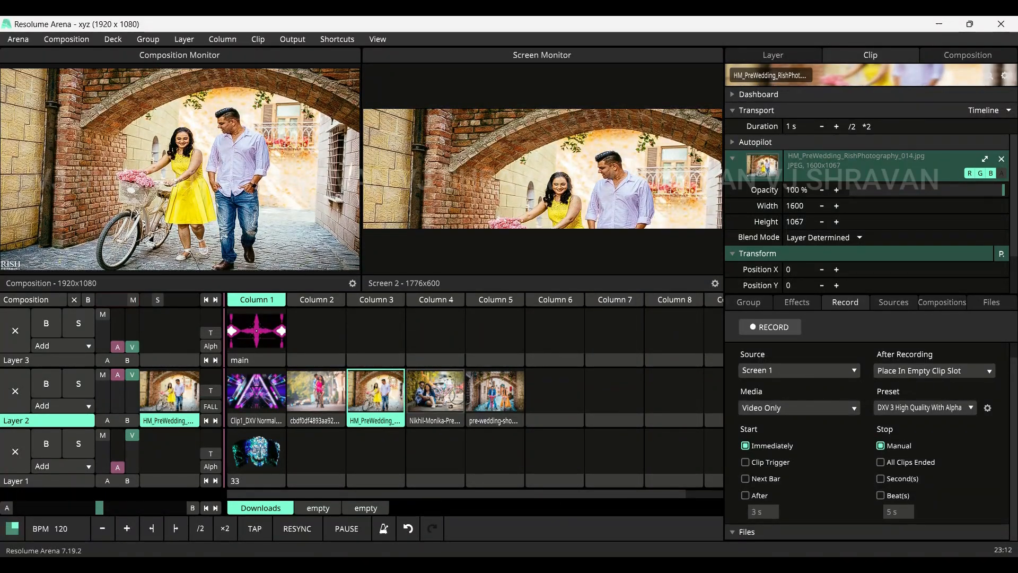
click(435, 391)
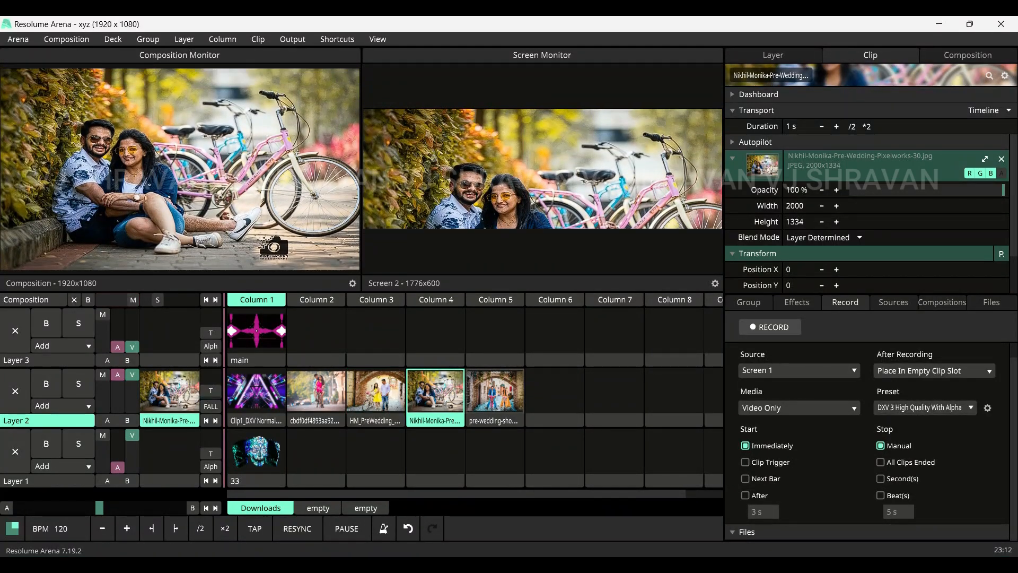
click(495, 391)
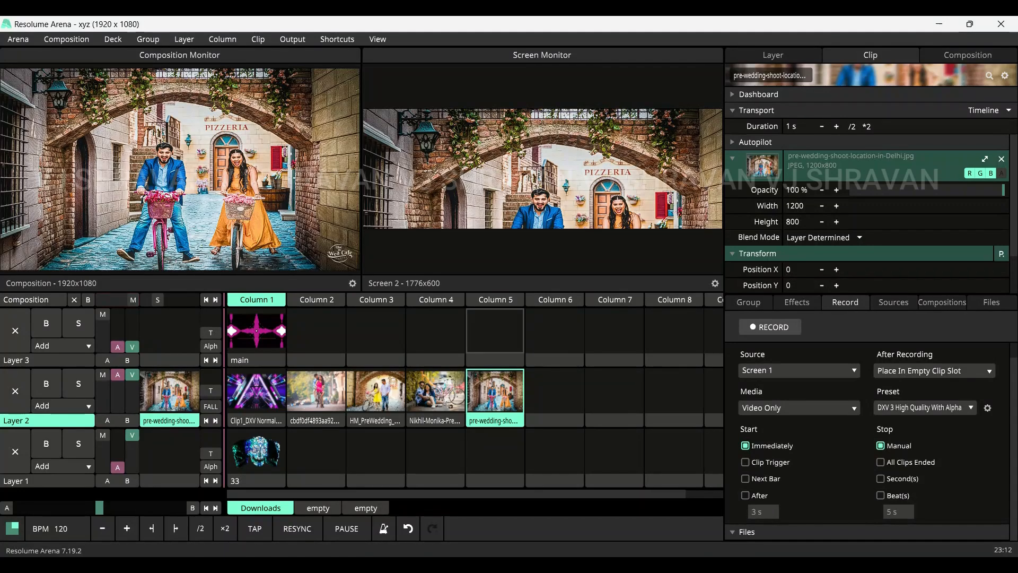
Switch Layer 2's transition to PiP, preview it with the column 2 clip and display the layer's transition parameters.
click(210, 406)
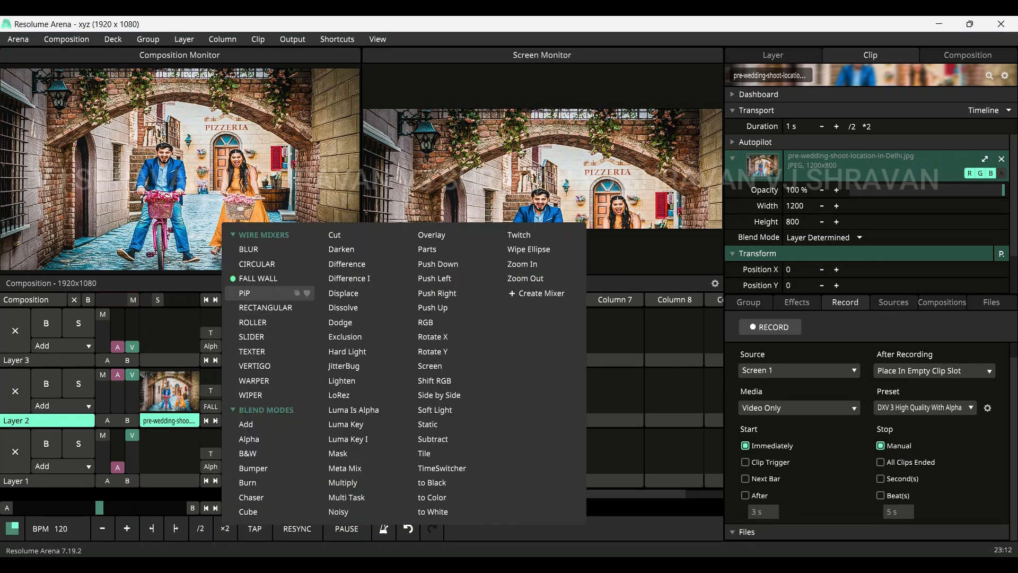
click(245, 293)
click(316, 391)
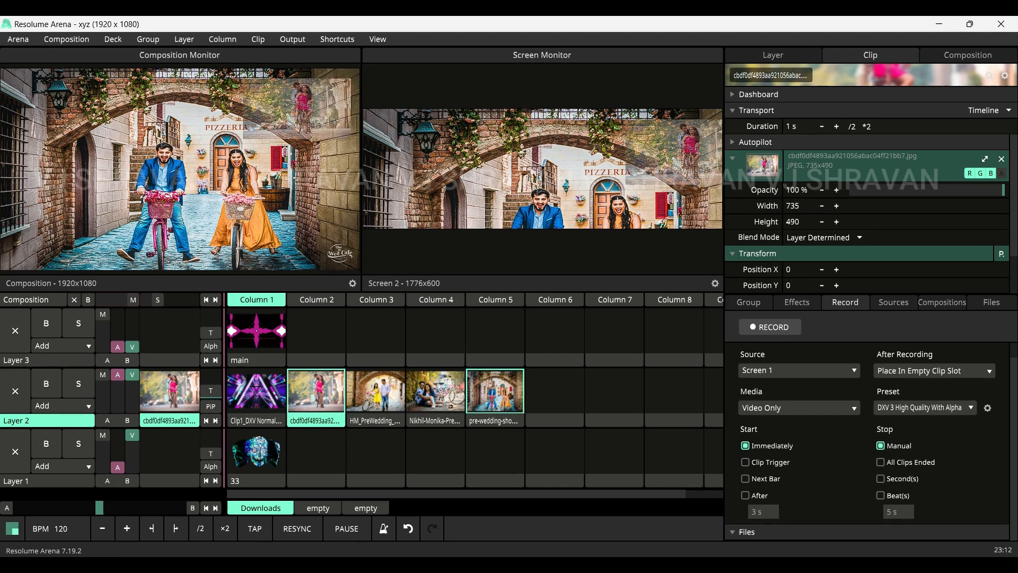
click(53, 420)
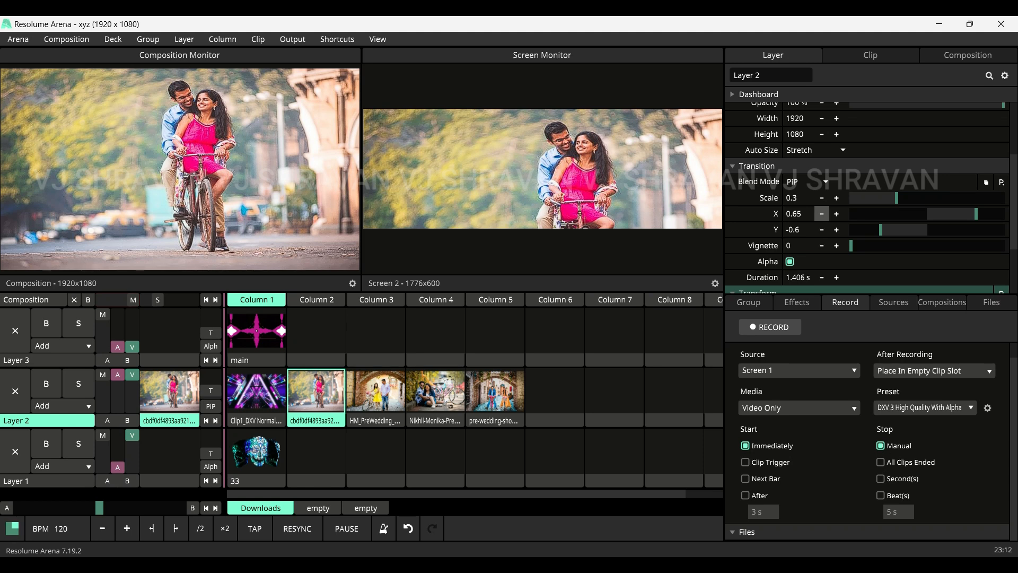
Preview Layer 2's PiP transition with the column 3 clip, adjust its scale slightly and preview it with the column 2 clip.
click(375, 392)
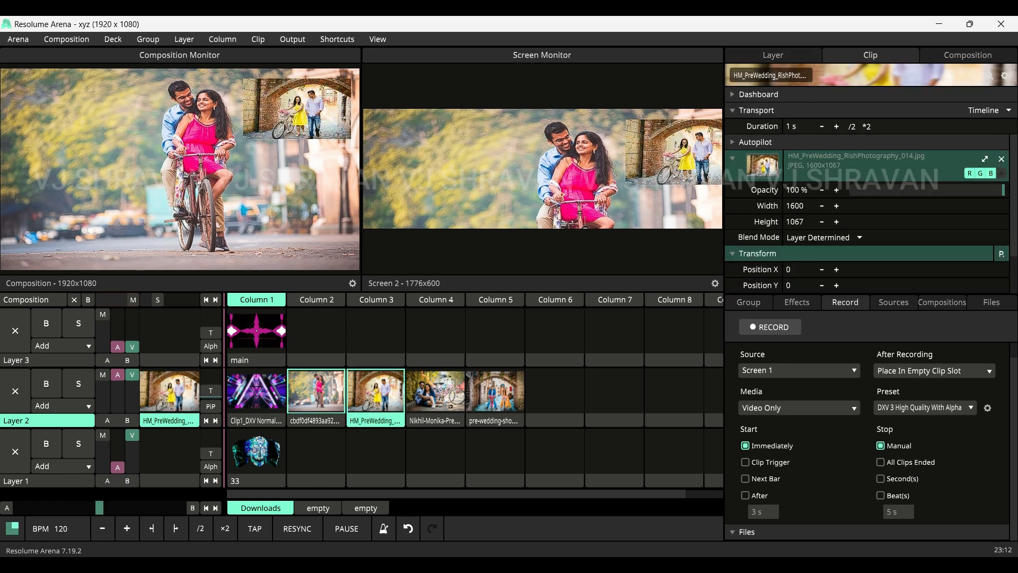
click(773, 55)
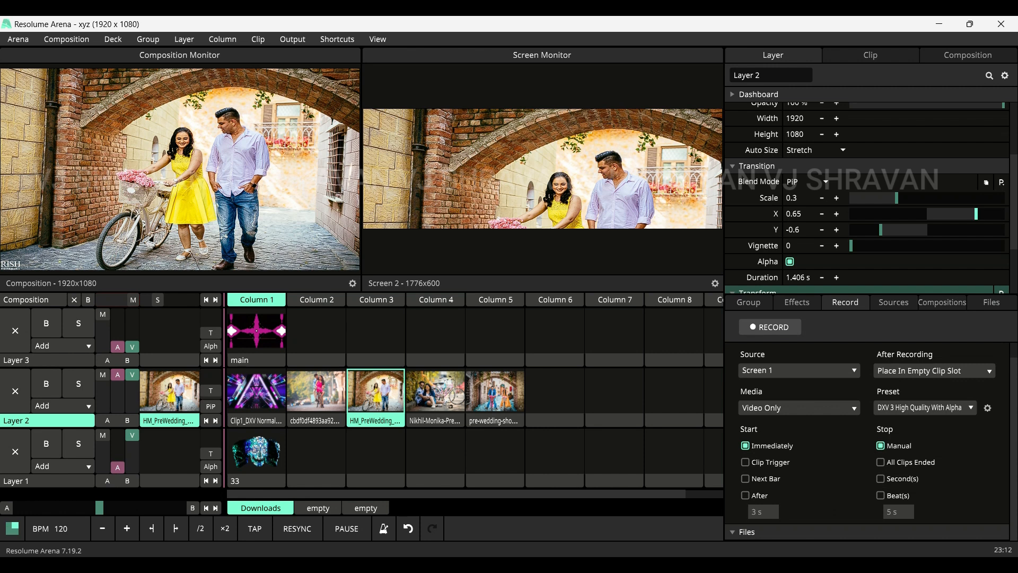
drag(897, 198, 898, 198)
click(317, 392)
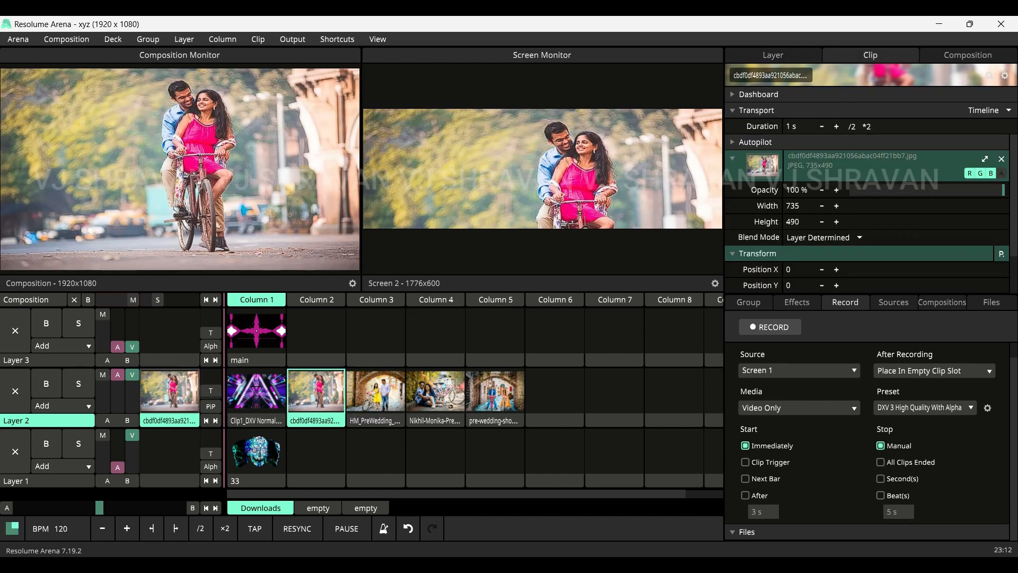
Switch Layer 2's transition to RECTANGULAR and preview it with the clips in columns 3 to 5.
click(211, 407)
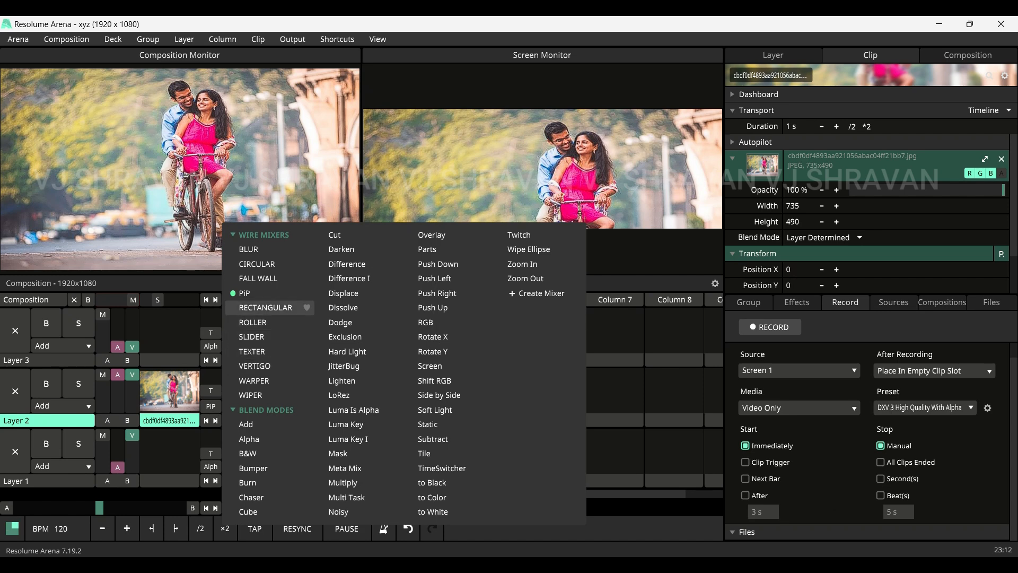
click(269, 307)
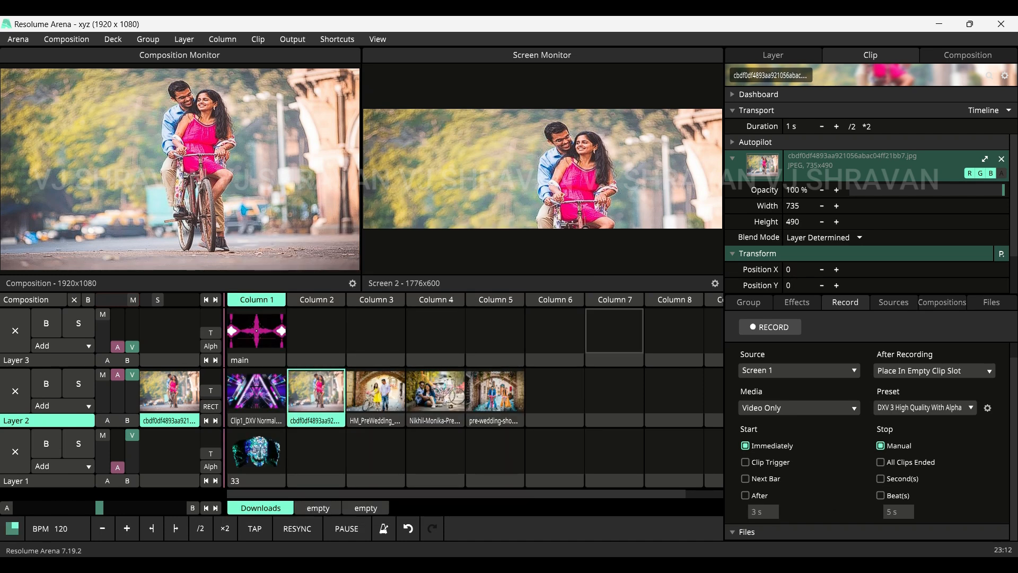
click(376, 391)
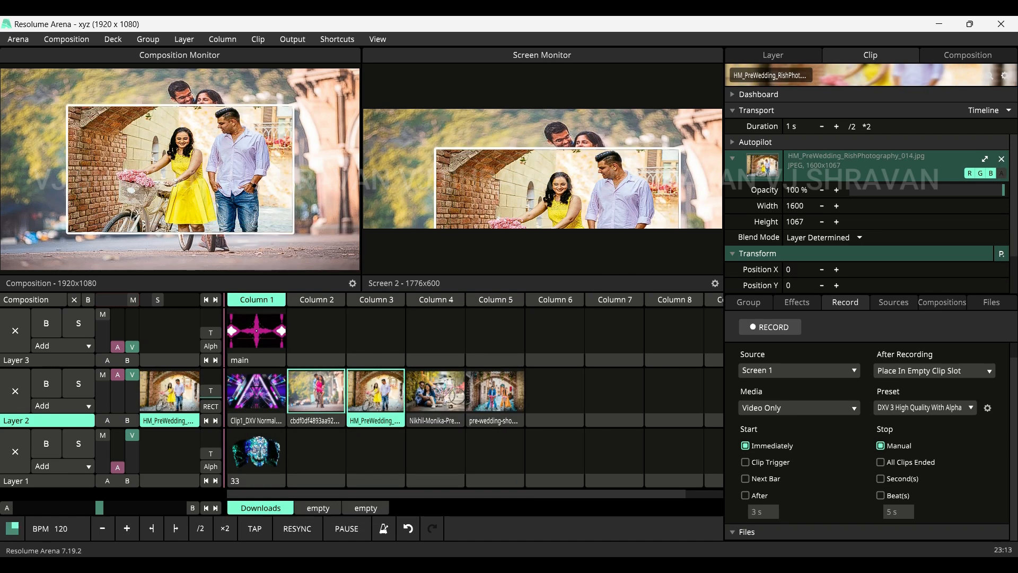
click(436, 391)
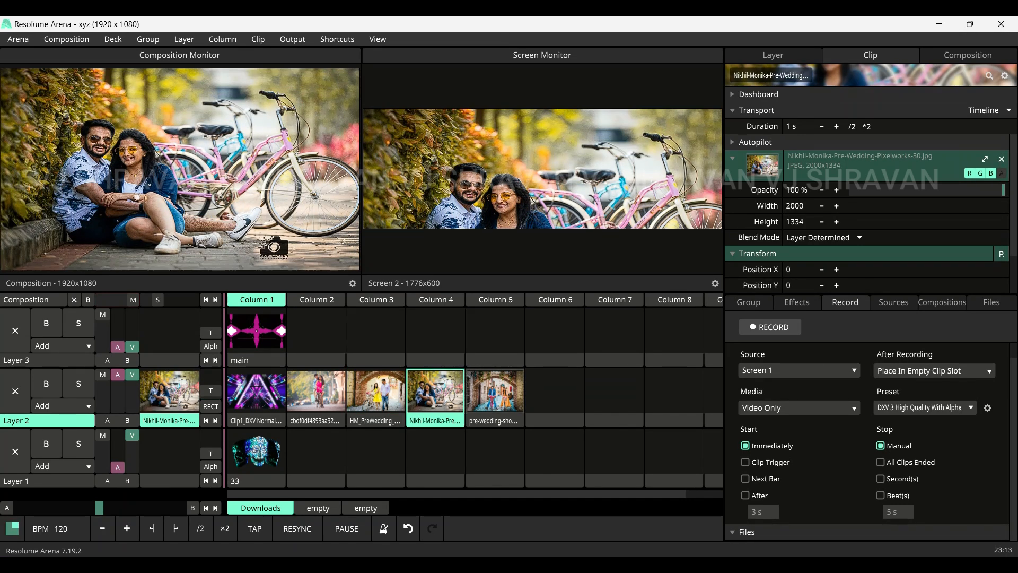
click(495, 391)
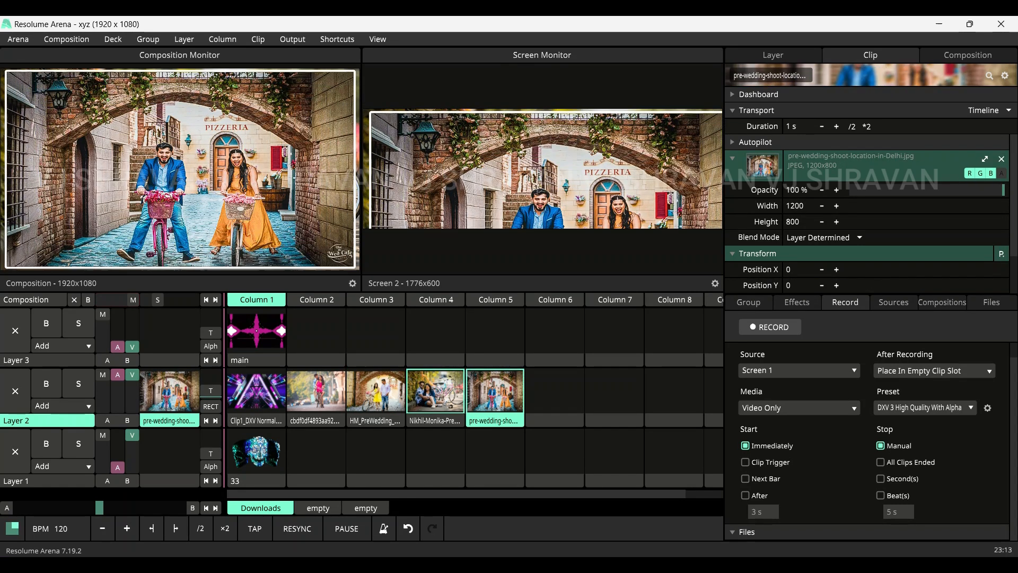
Check the RECTANGULAR transition's parameters and preview its stroke with the clips in columns 4 and 3.
click(772, 55)
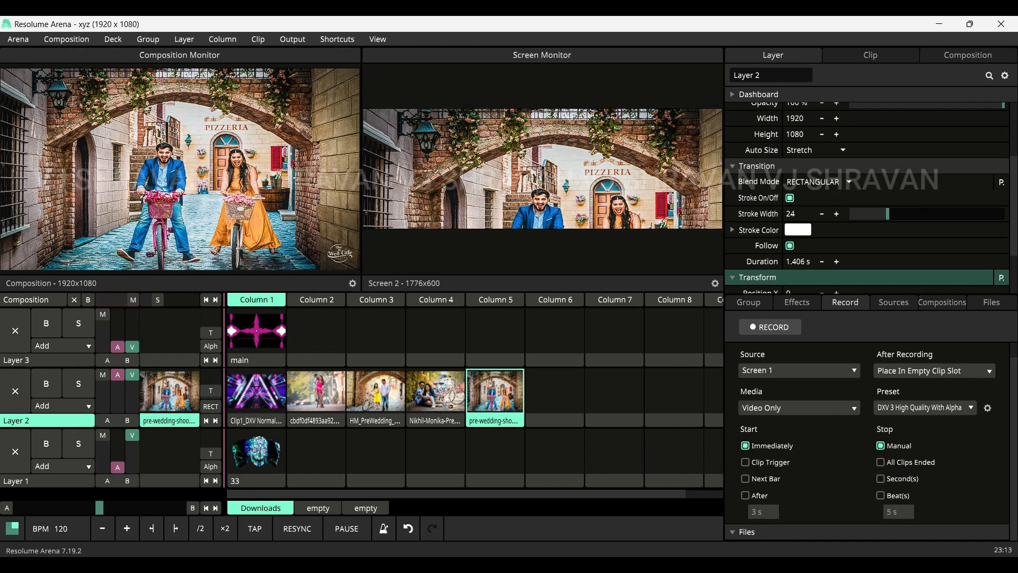
click(435, 391)
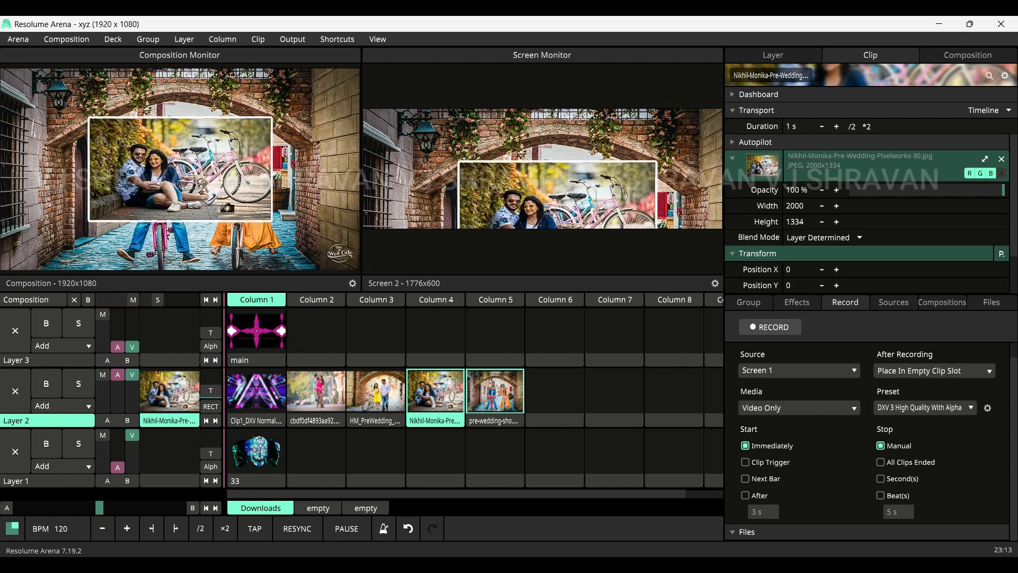
click(376, 391)
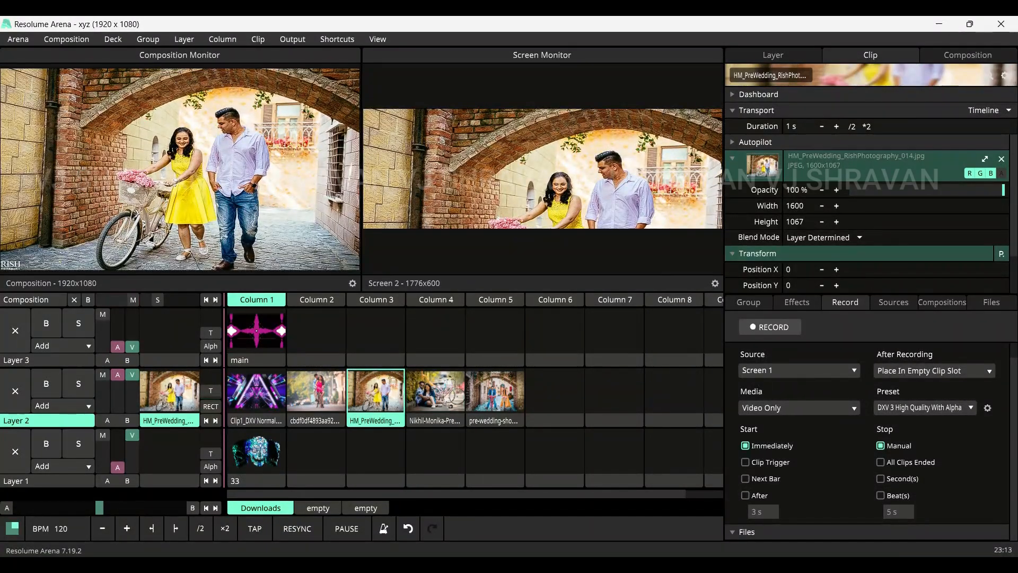
Set the RECTANGULAR transition's stroke width to 50.78 and preview it by alternating between the clips in columns 4 and 5.
click(773, 55)
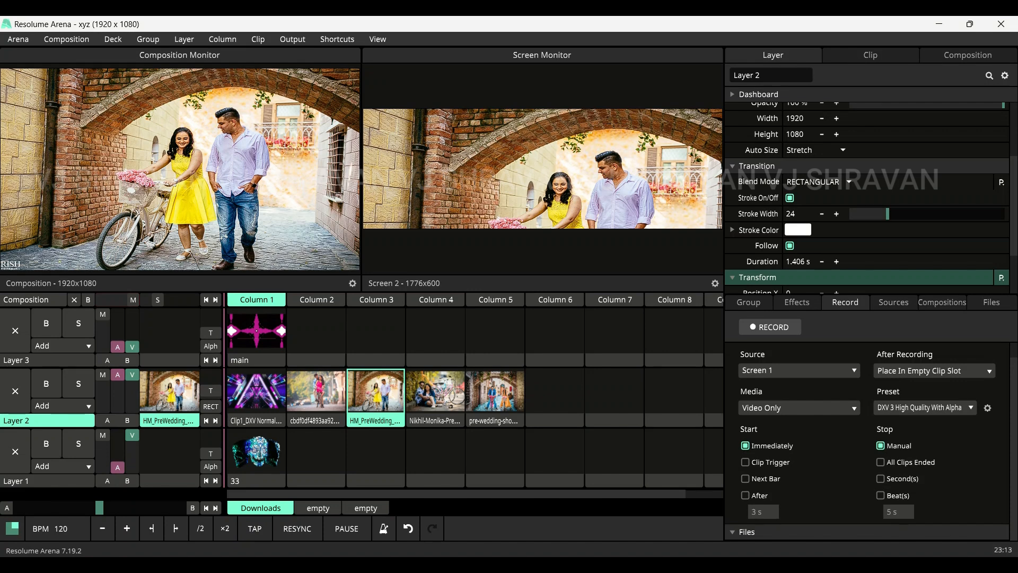
drag(887, 214, 927, 213)
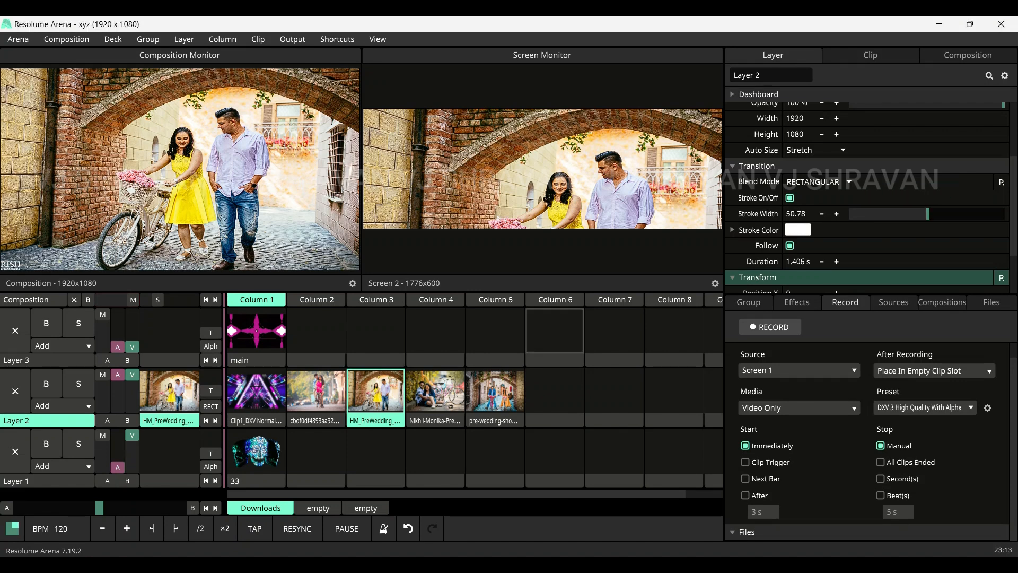
click(435, 391)
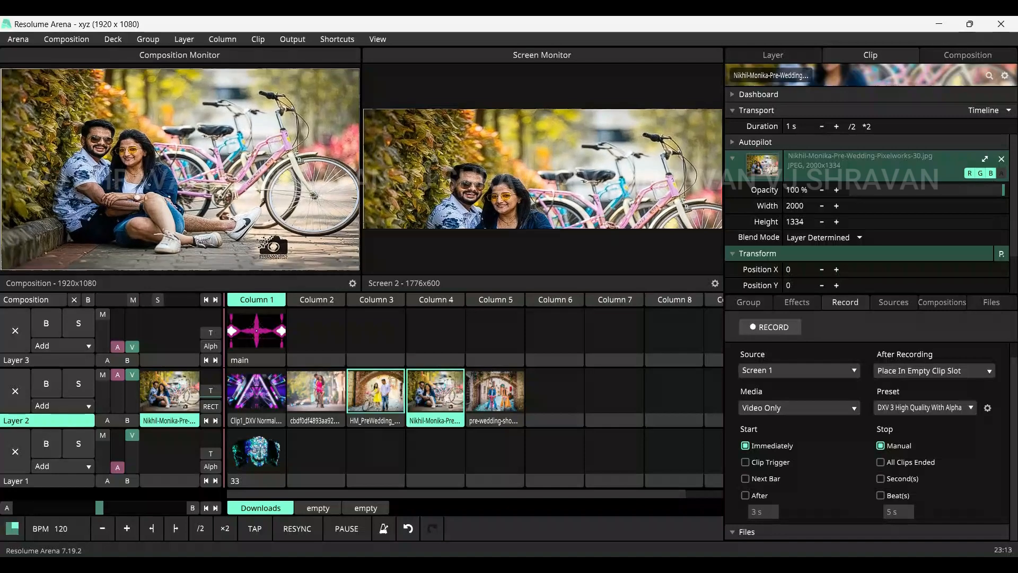
click(495, 391)
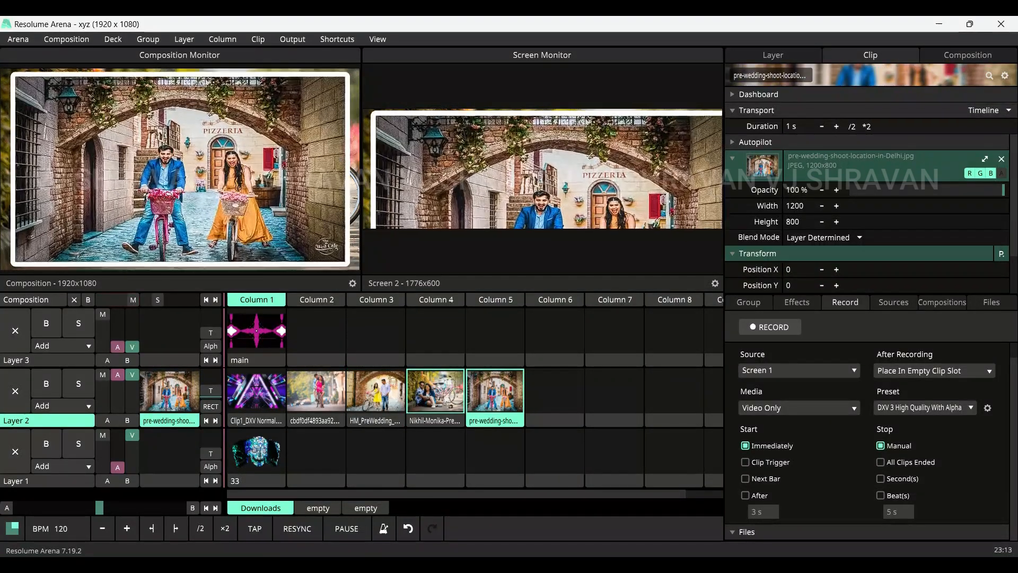
click(435, 391)
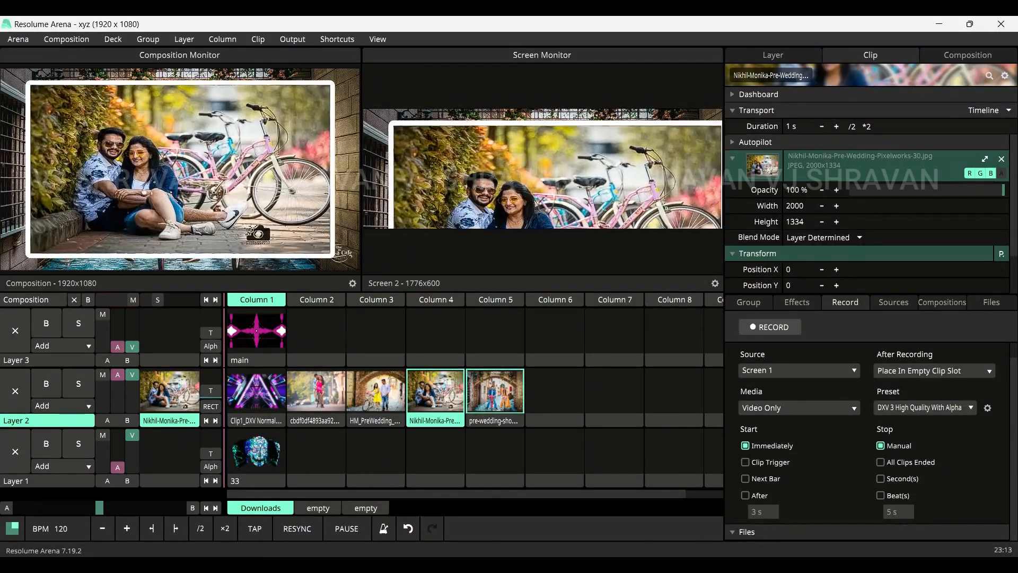
Disable Follow for the RECTANGULAR transition and preview it with the clips in columns 2 and 3.
click(772, 55)
click(789, 246)
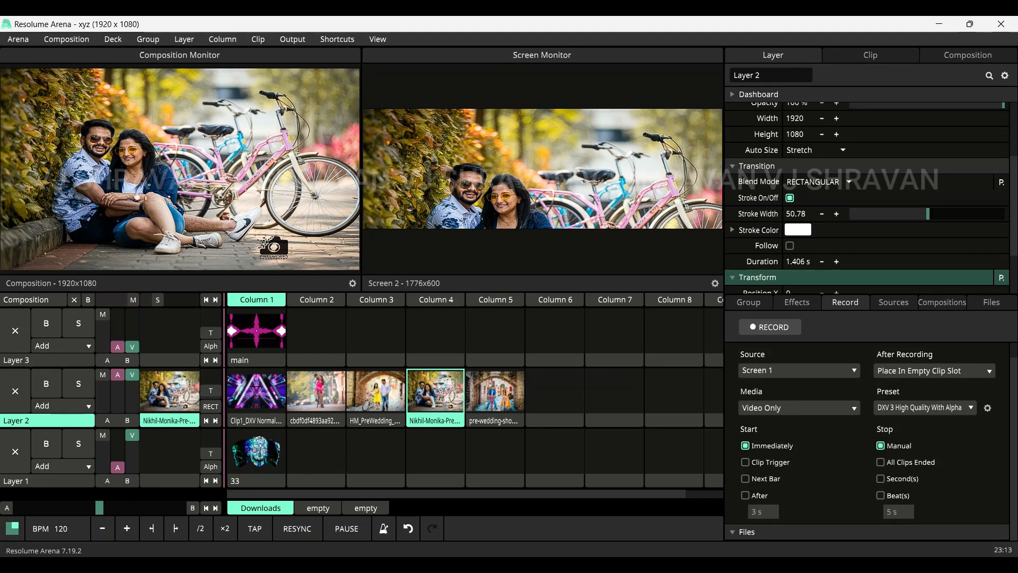
click(316, 391)
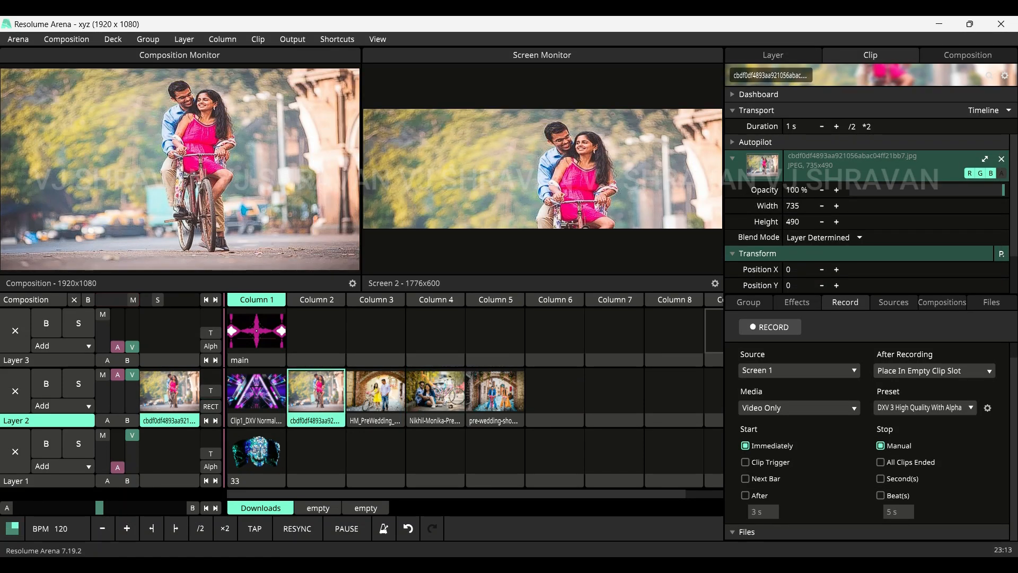
click(375, 392)
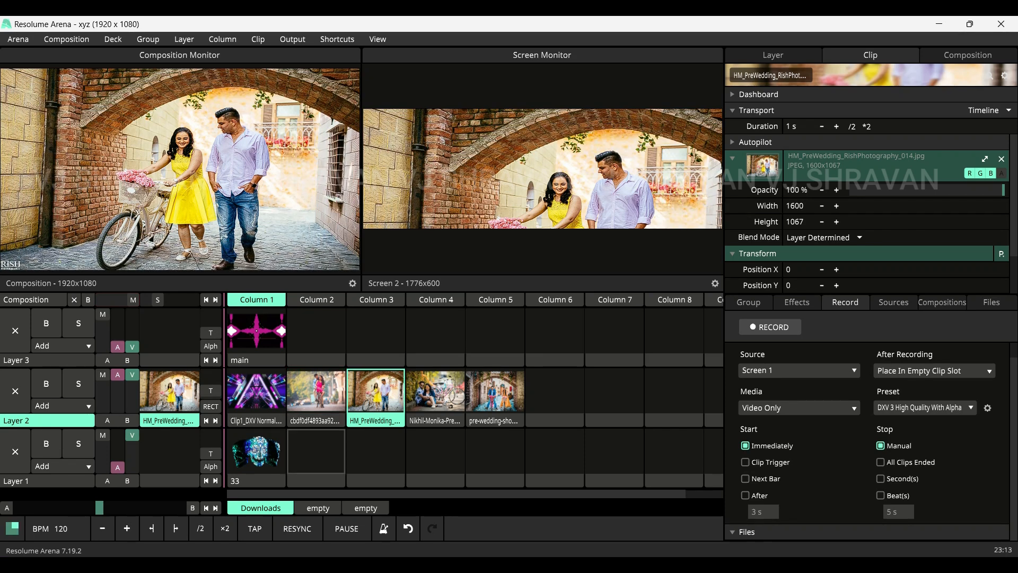
Switch Layer 2's transition to ROLLER and preview it with the clips in columns 2 and 3.
click(210, 406)
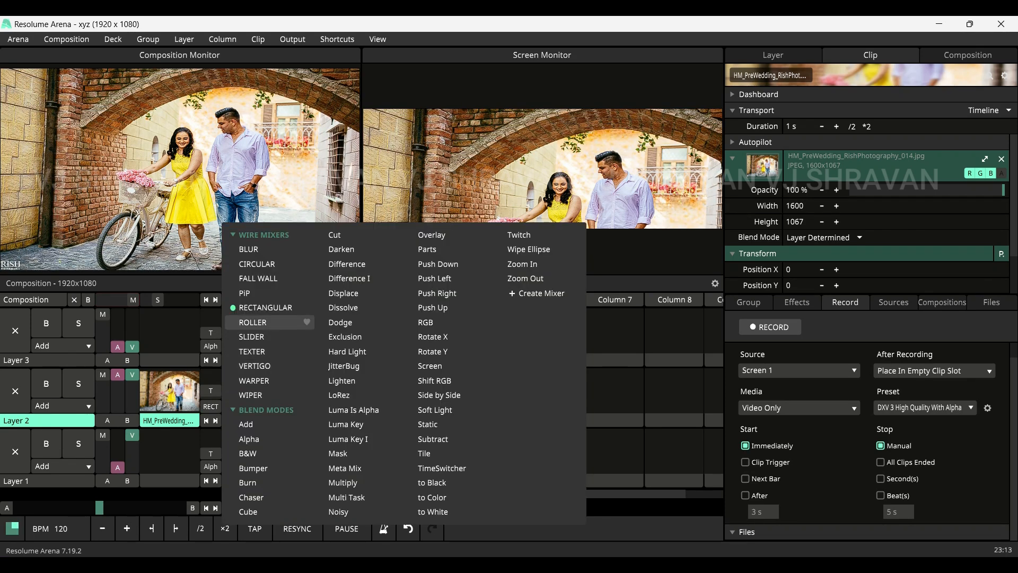
click(270, 322)
click(317, 391)
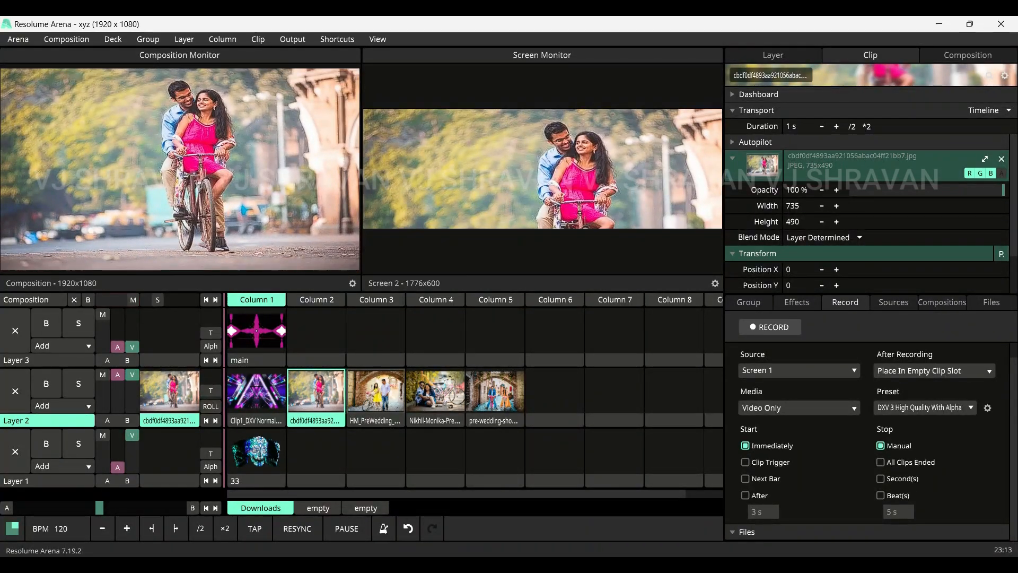
click(376, 391)
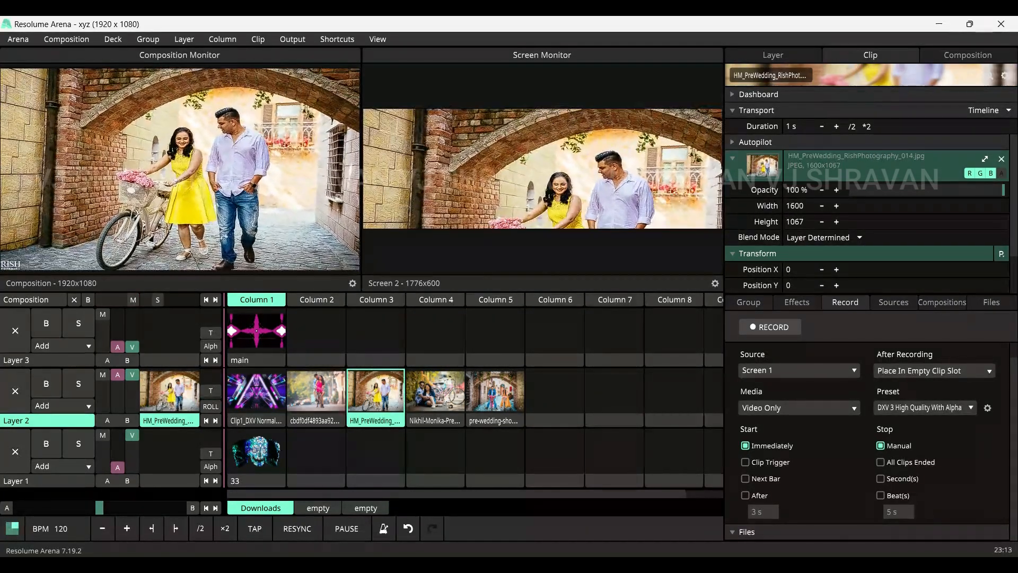
Set the ROLLER transition's anchor to Bottom Right and preview it with the column 4 clip.
click(772, 55)
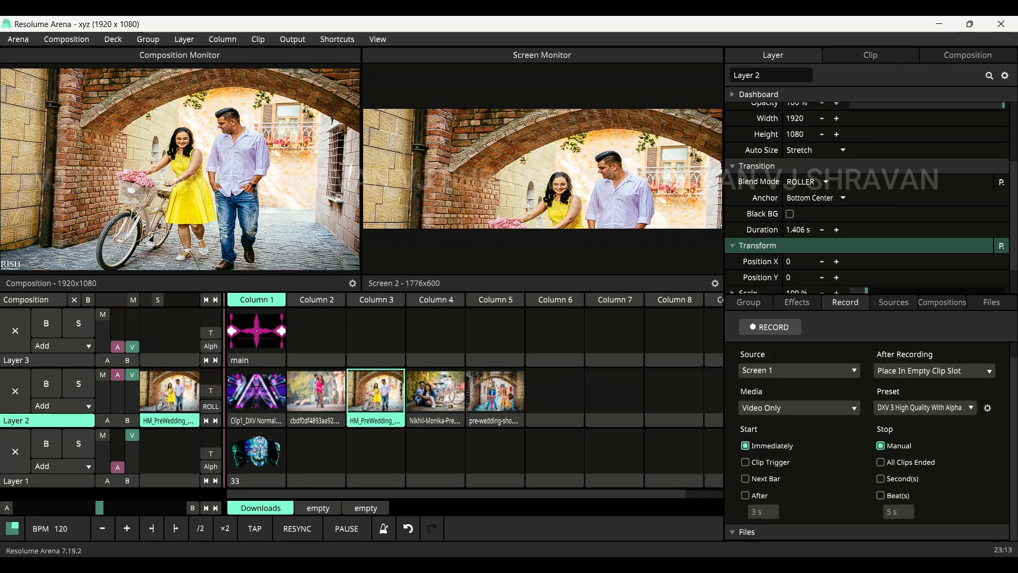
click(816, 198)
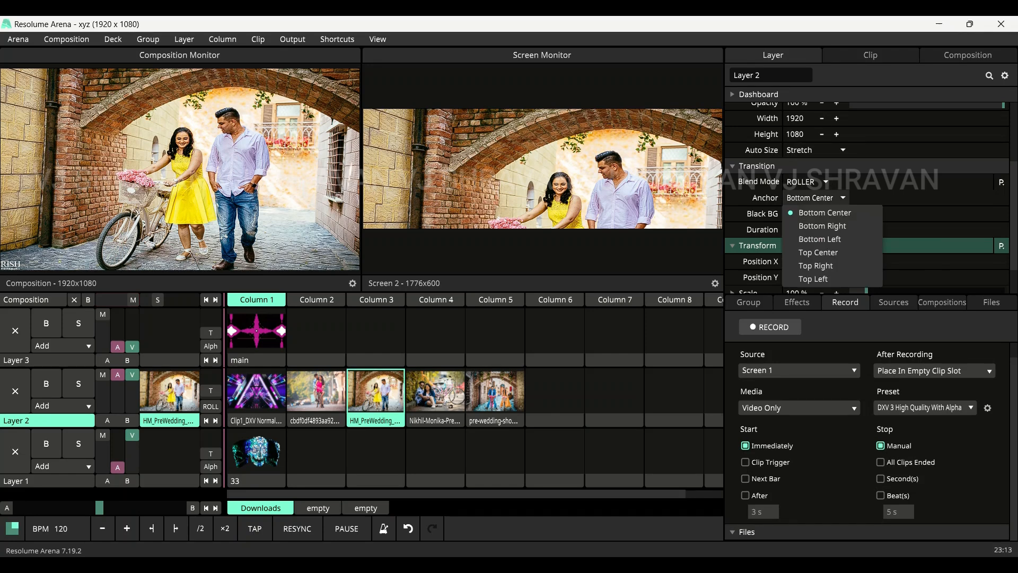
click(821, 226)
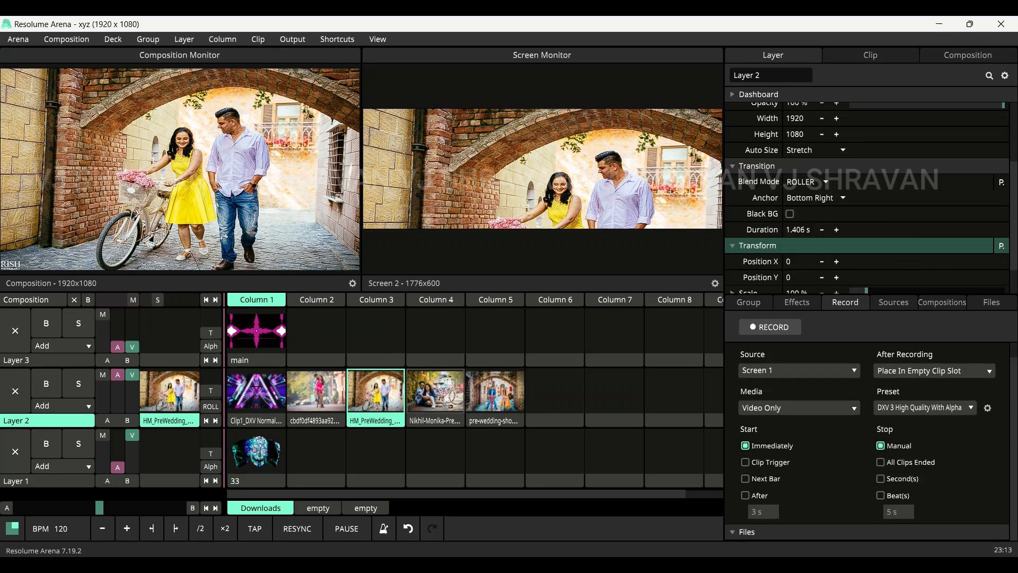
click(436, 391)
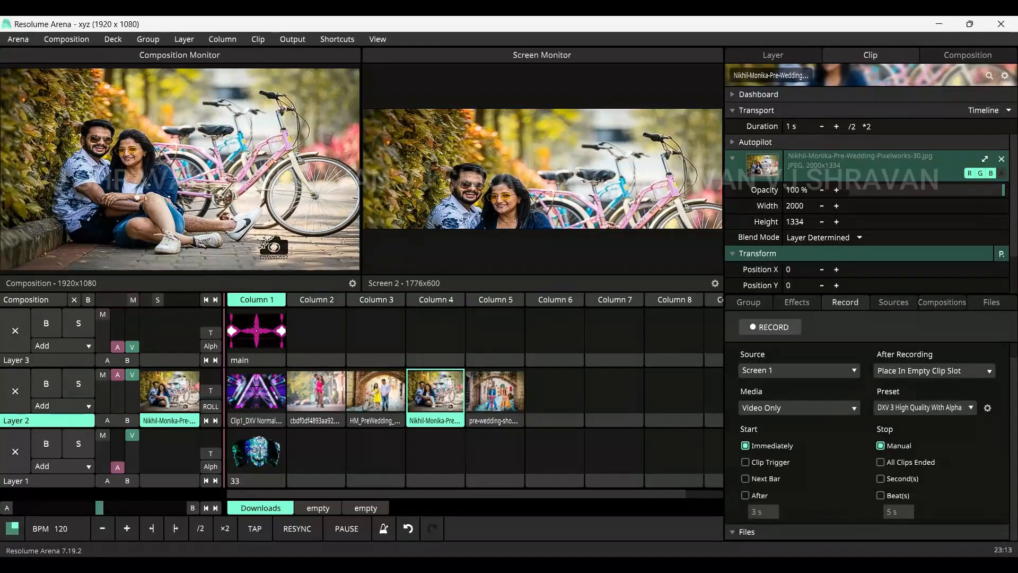
Set the ROLLER transition's anchor to Bottom Left and preview it with the column 5 clip.
click(773, 55)
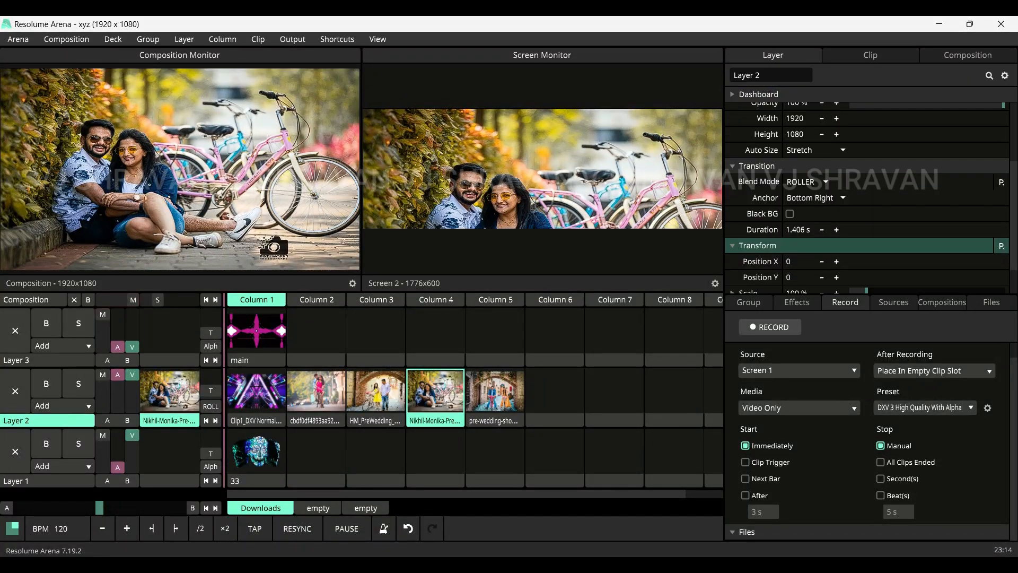
click(817, 198)
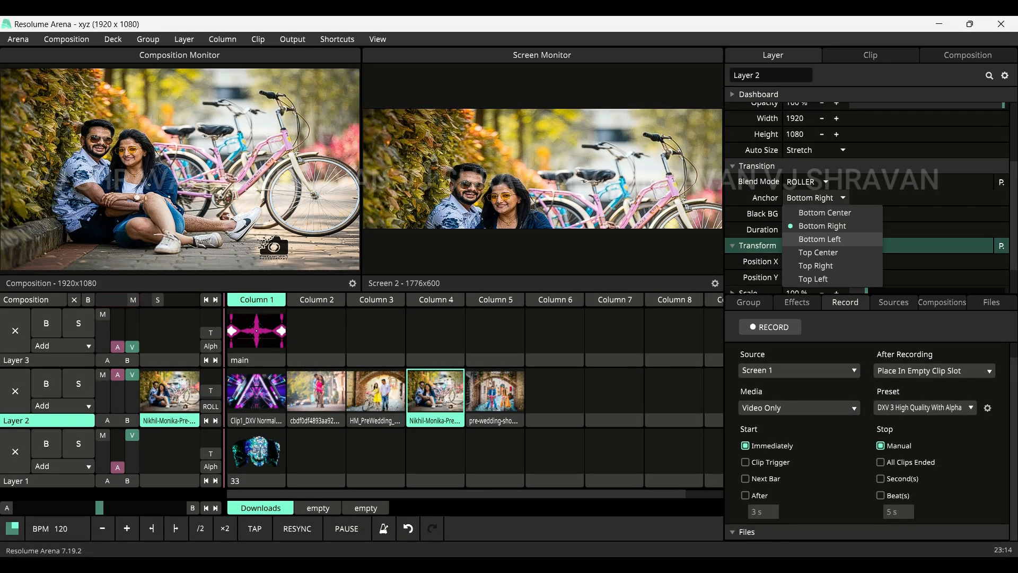
click(811, 238)
click(494, 392)
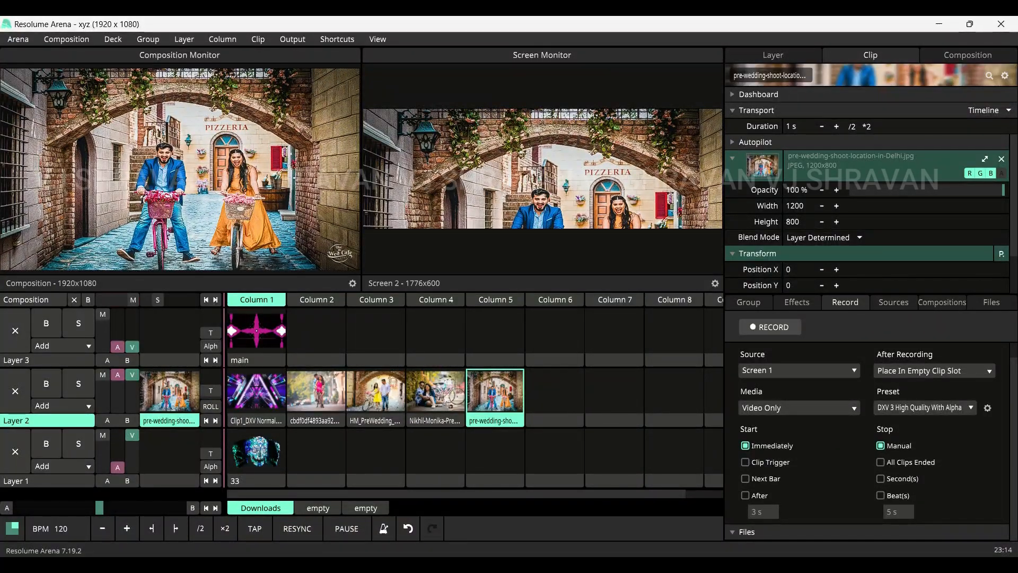
Set the ROLLER transition's anchor to Top Center and preview it with the column 3 clip.
click(773, 55)
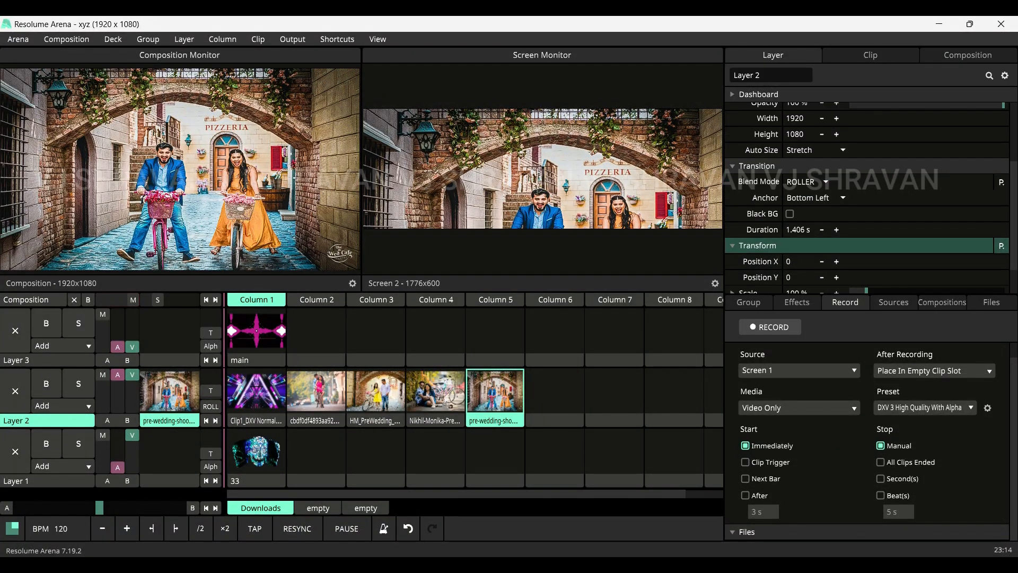
click(815, 198)
click(818, 253)
click(376, 392)
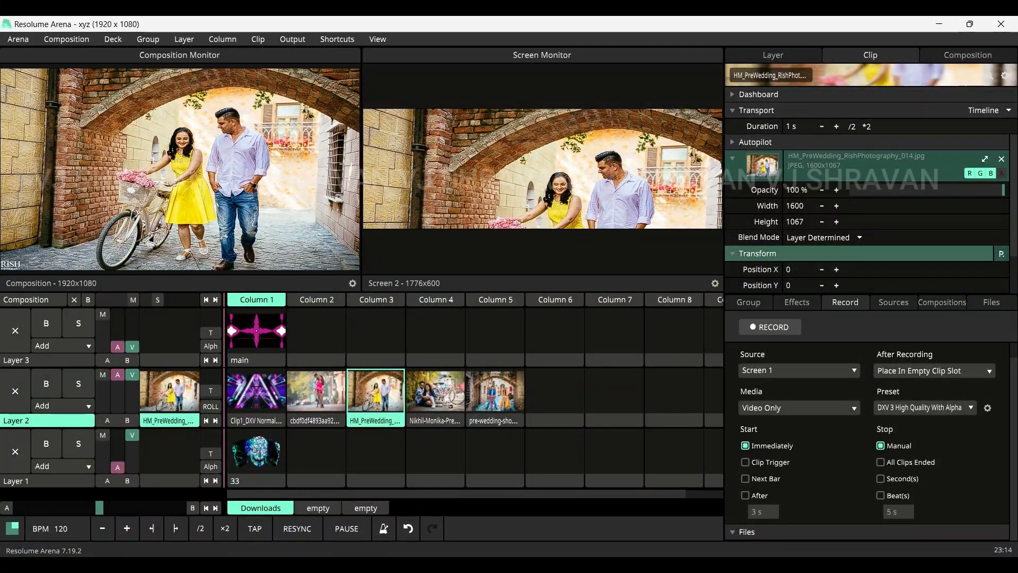
Set the ROLLER transition's anchor to Top Right and preview it with the column 2 clip.
click(773, 55)
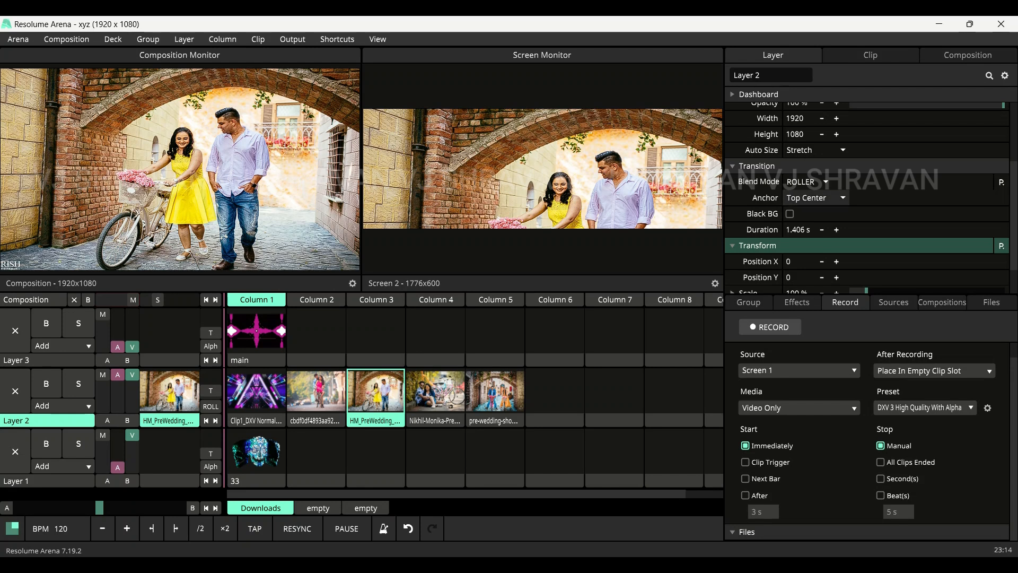
click(816, 198)
click(818, 265)
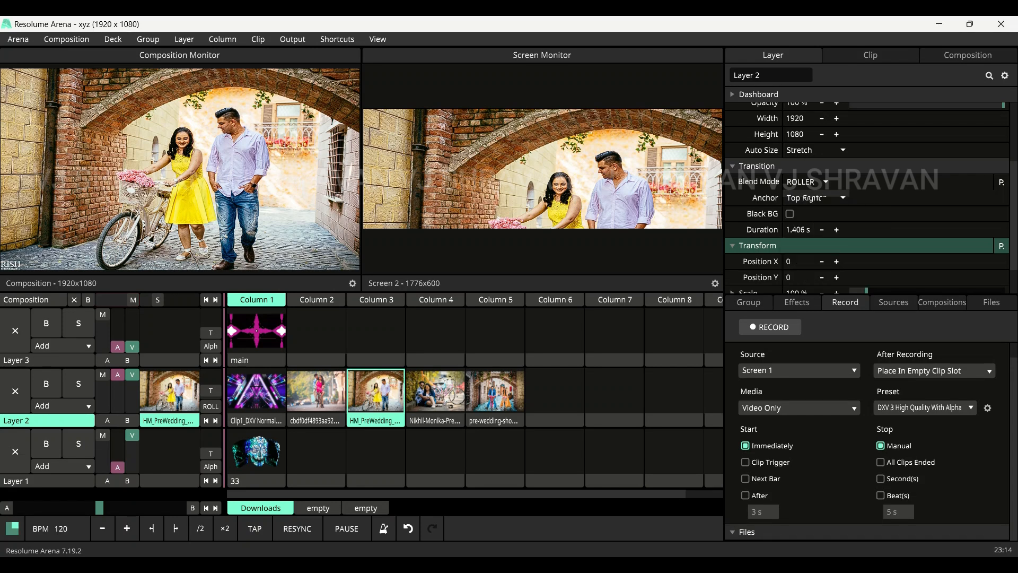
click(316, 391)
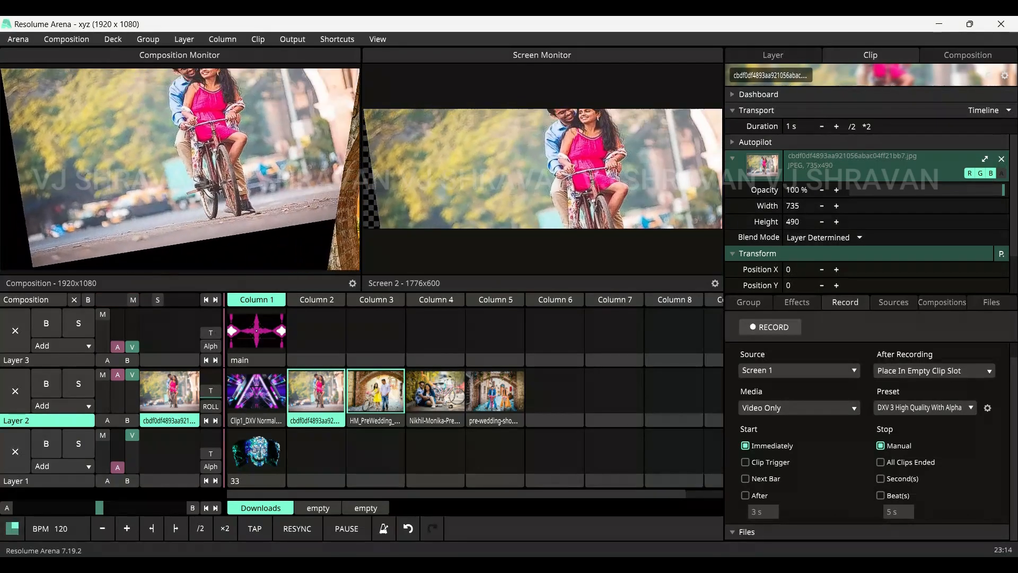
Dock the Layer properties in their own column between the monitors and the Clip and Composition properties.
drag(773, 55, 724, 72)
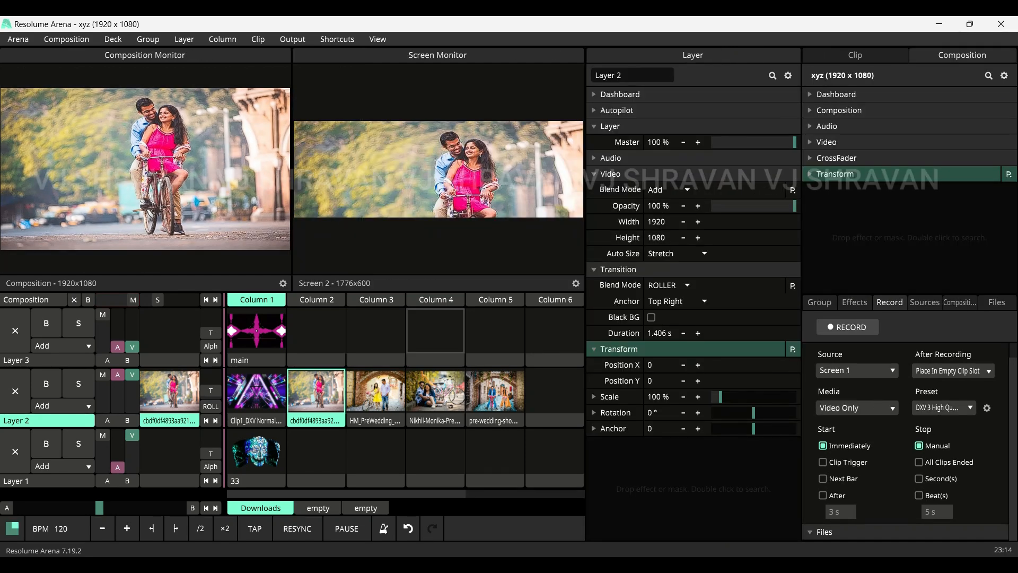
Preview the ROLLER transition with the column 3 and 4 clips, and set its anchor to Bottom Right for the column 5 clip.
click(376, 391)
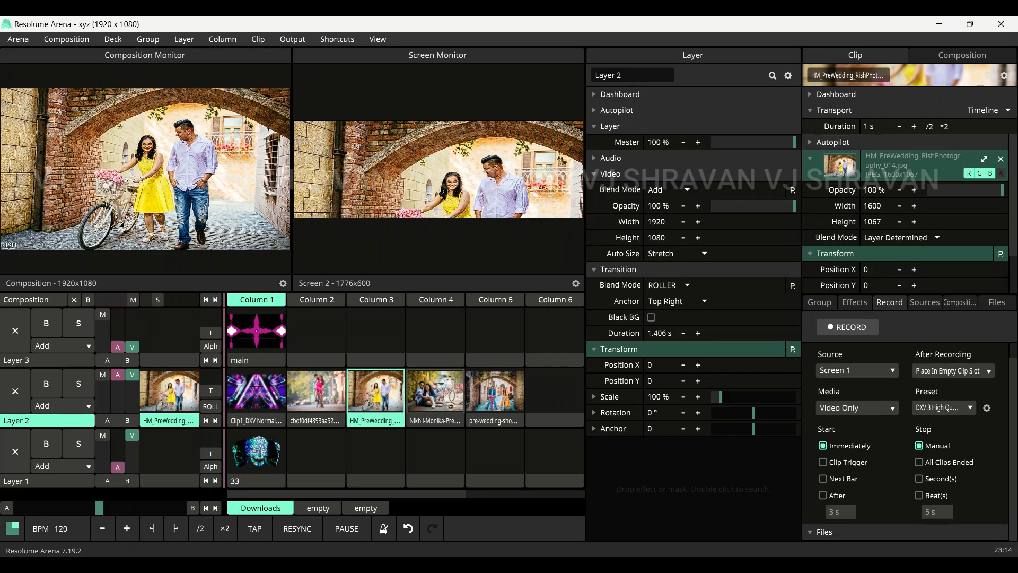
click(435, 391)
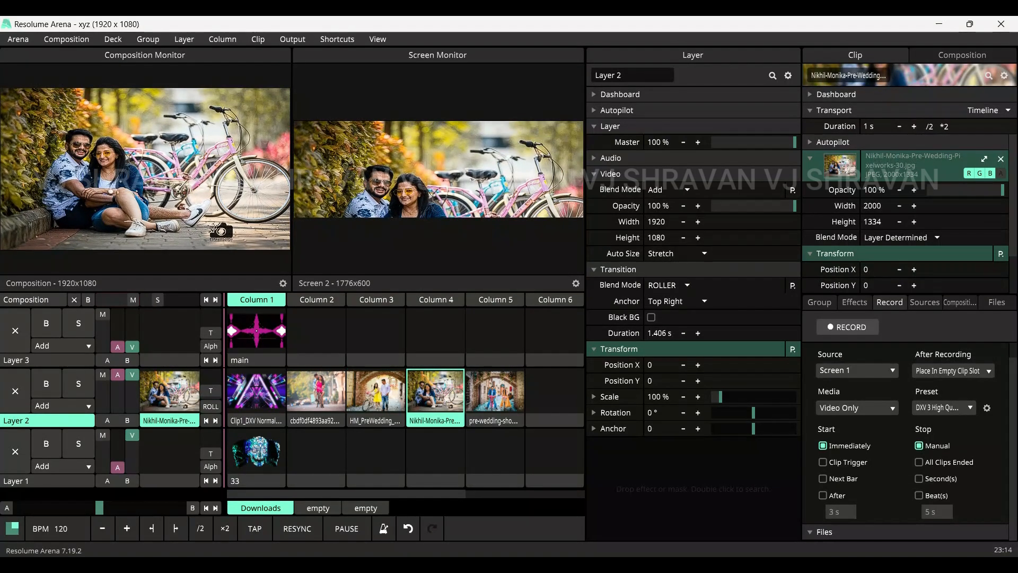
click(676, 301)
click(671, 328)
click(495, 391)
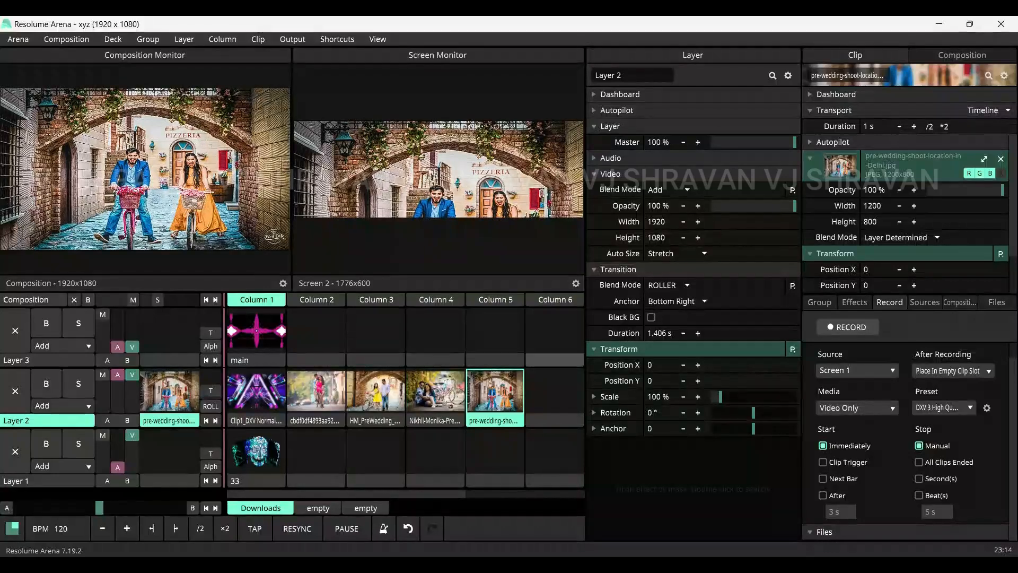
Set the ROLLER transition's anchor to Top Center and preview it with the column 4 clip.
click(676, 300)
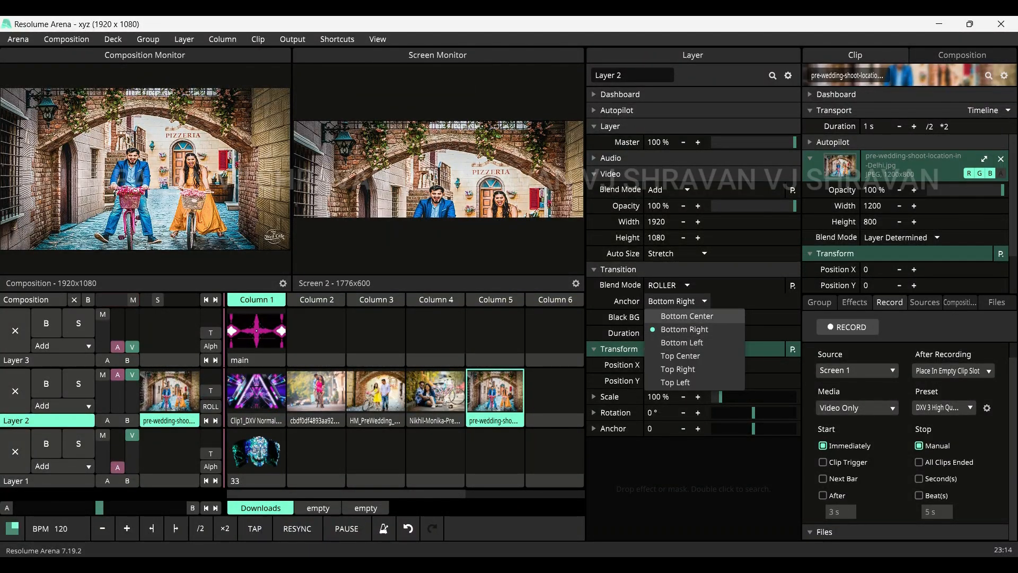
click(680, 355)
click(435, 392)
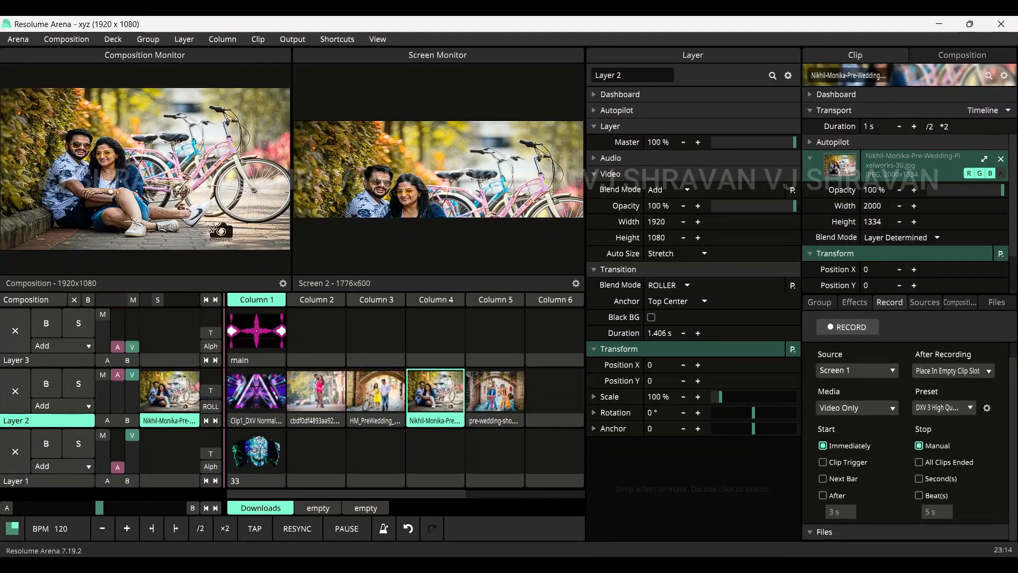
Change Layer 2's transition to the SLIDER Wire mixer and preview its Regular variation with the column 2 clip.
click(210, 406)
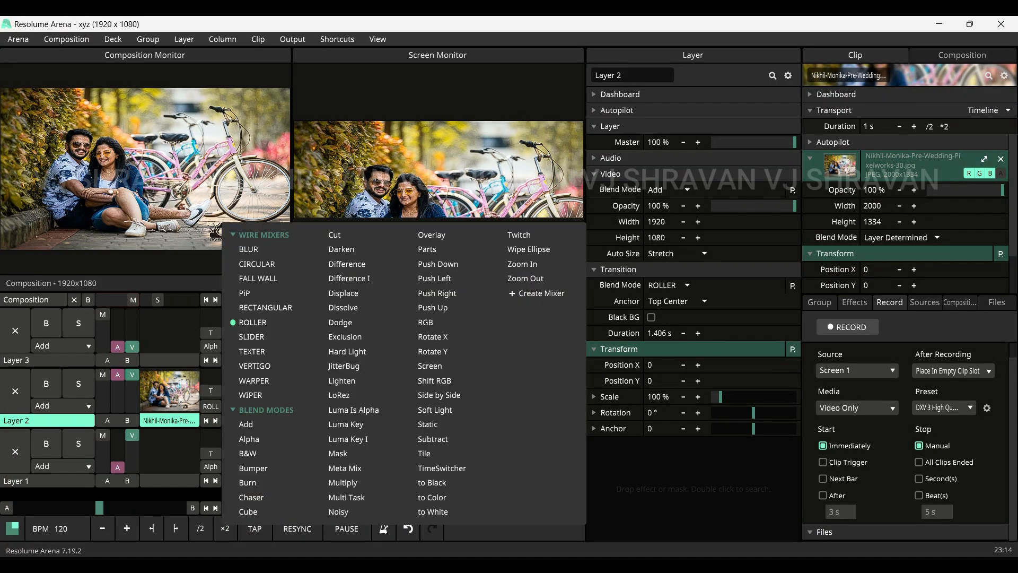
click(251, 336)
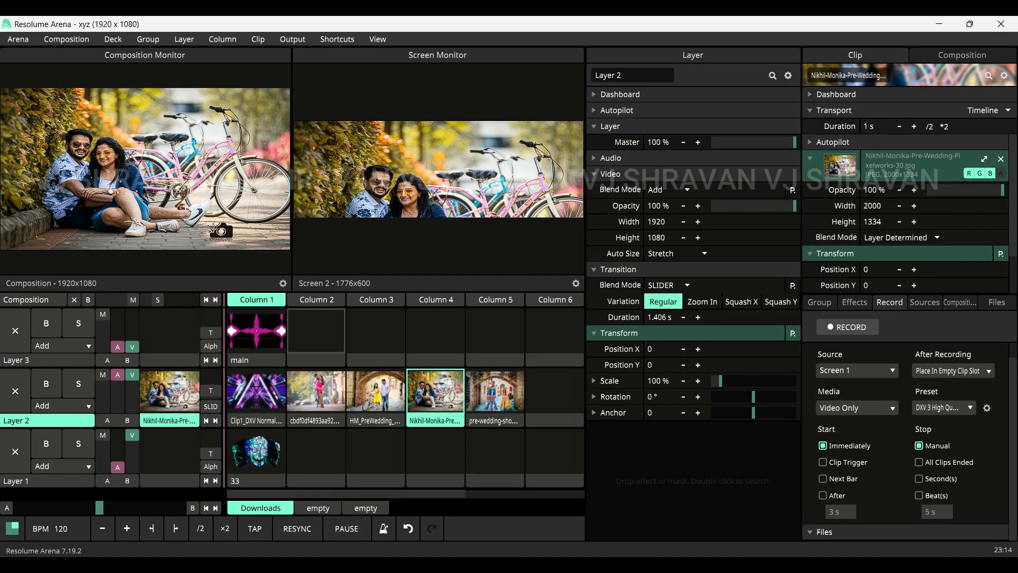
click(316, 391)
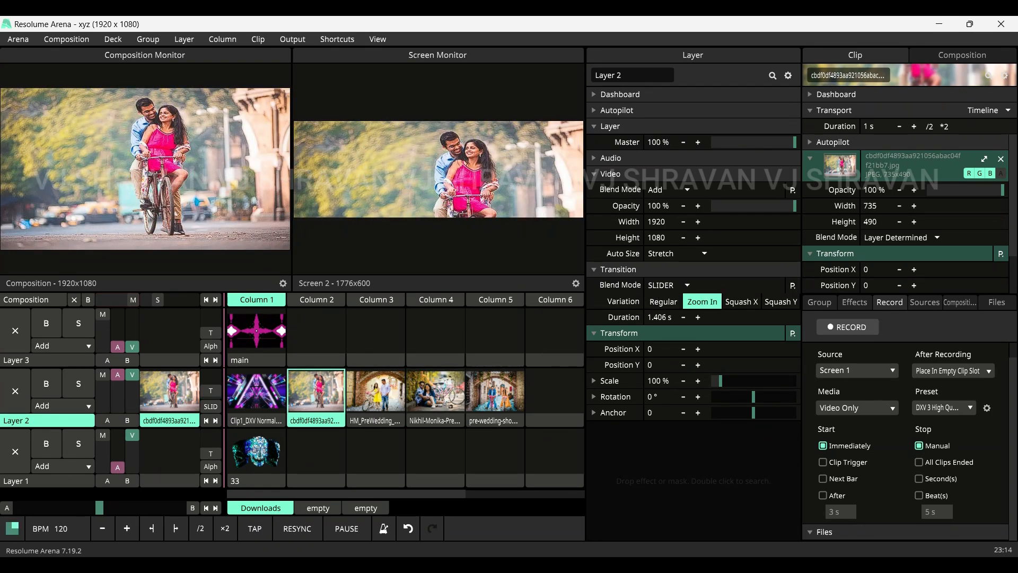
Preview the SLIDER transition's Zoom In variation with the clips in columns 3, 4 and 5.
click(376, 391)
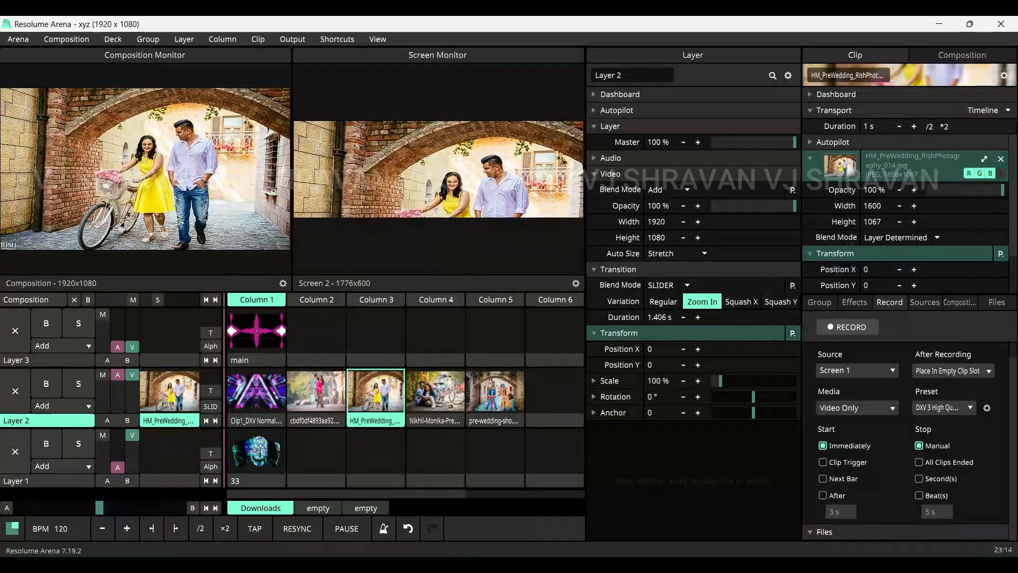
click(436, 392)
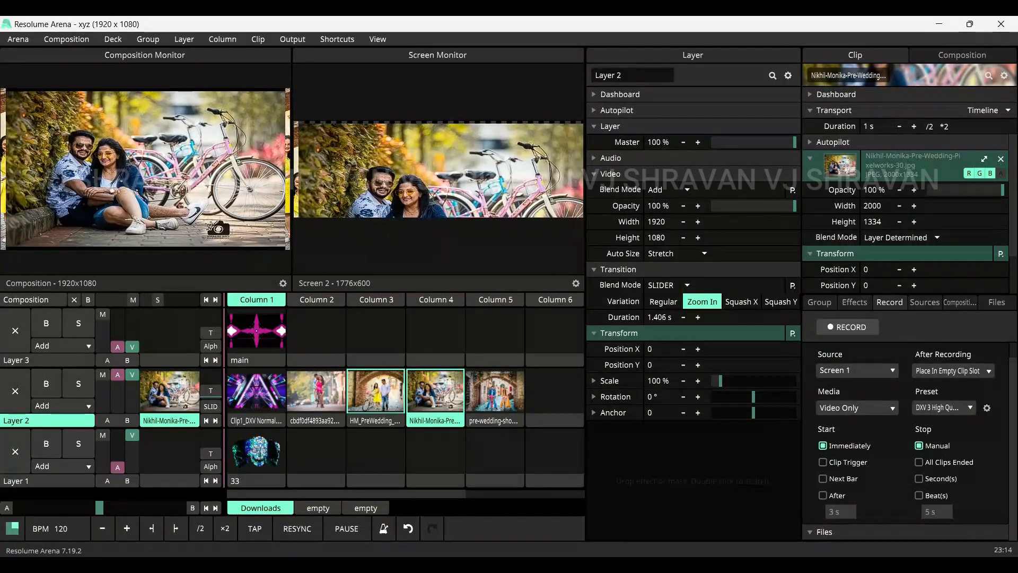
click(495, 391)
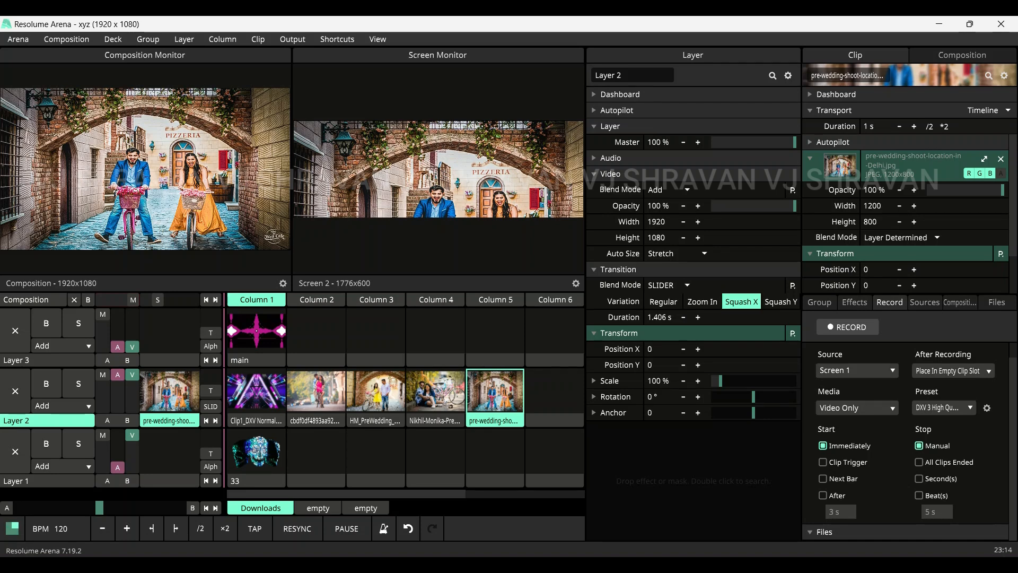
Preview the SLIDER transition's Squash X variation with the clips in columns 4, 3 and 2.
click(435, 391)
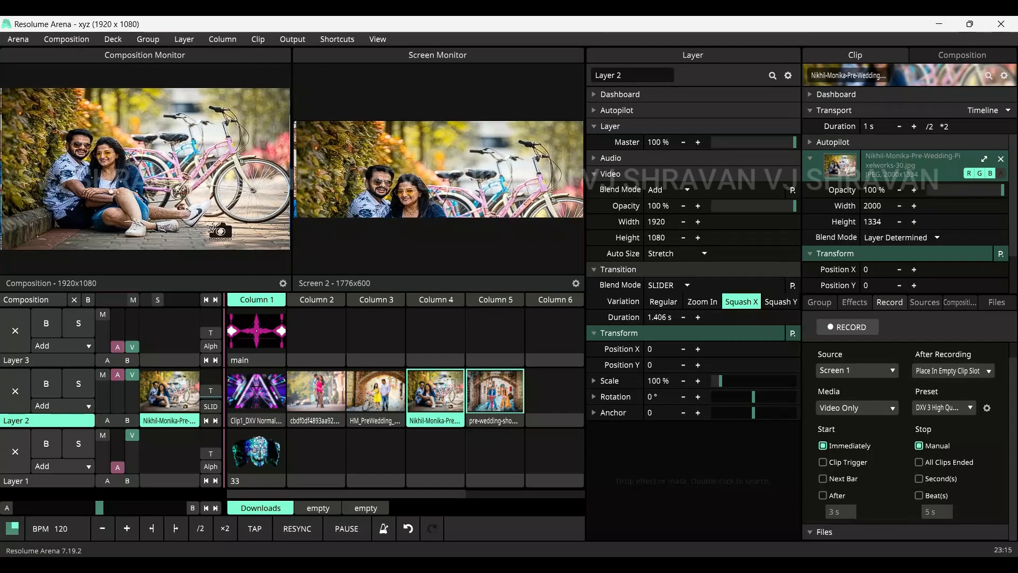
click(376, 391)
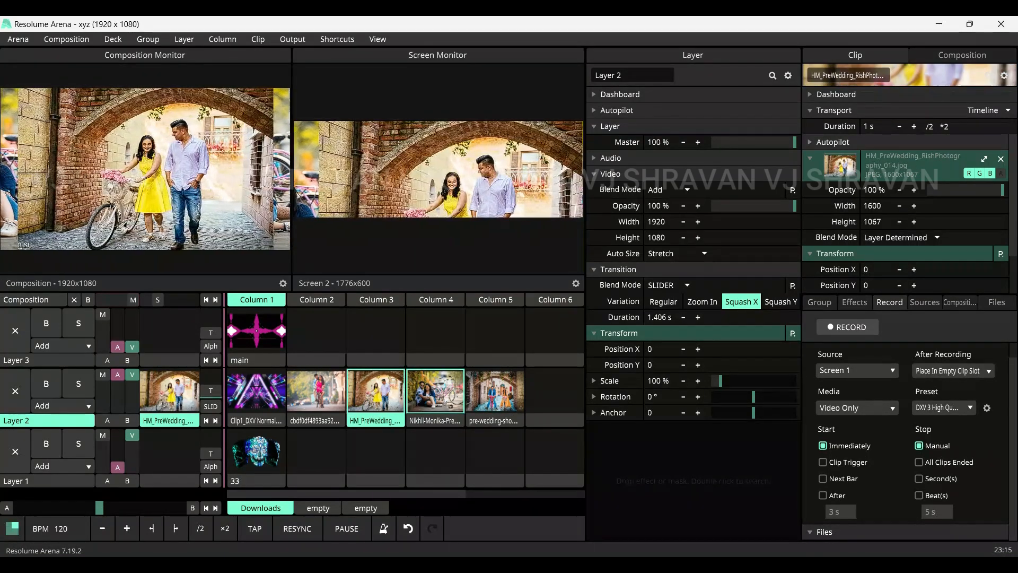
click(317, 392)
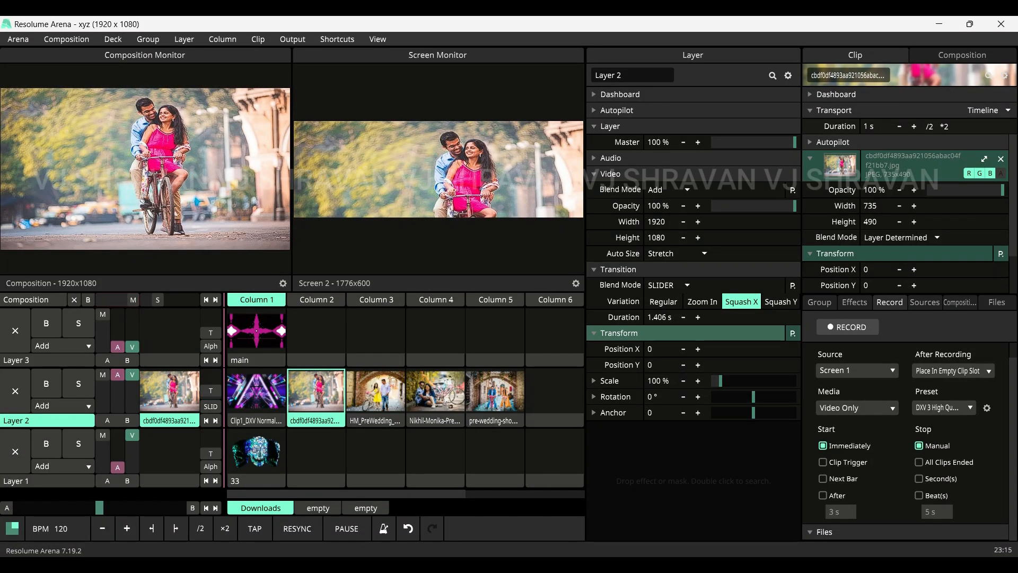
Set the SLIDER transition's variation to Squash Y and preview it with the clips in columns 3, 4 and 5.
click(780, 302)
click(376, 391)
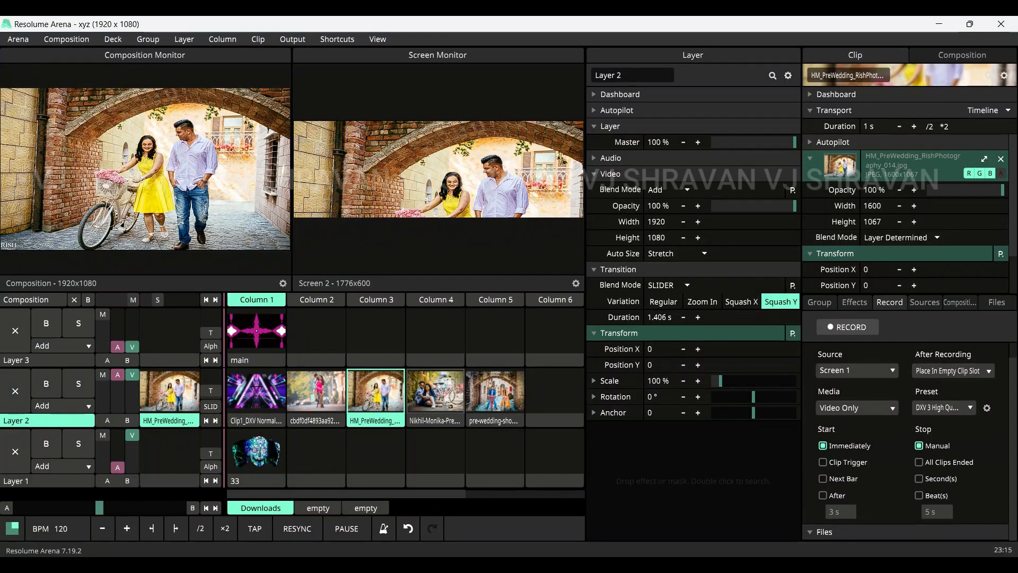
click(435, 391)
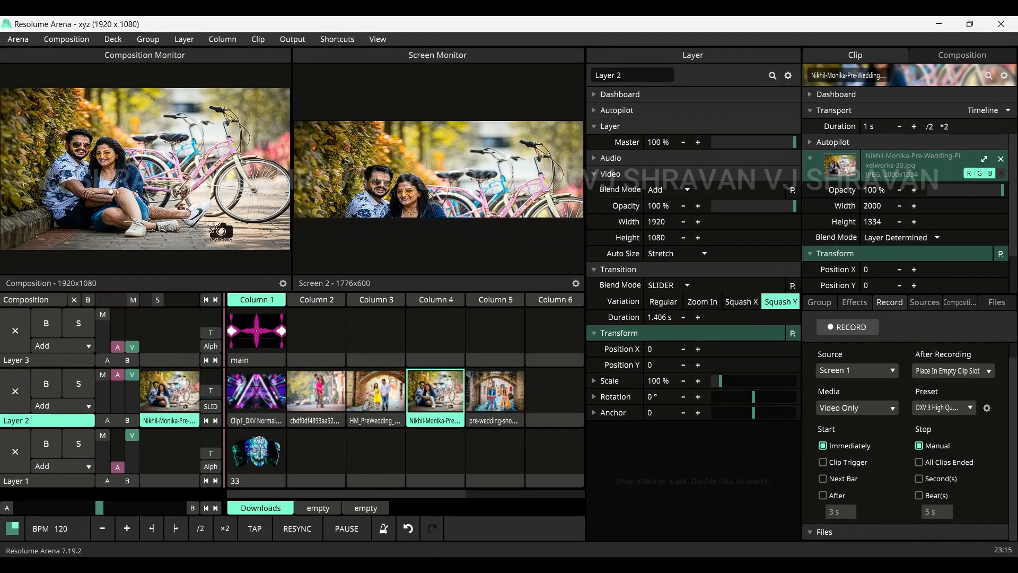
click(495, 391)
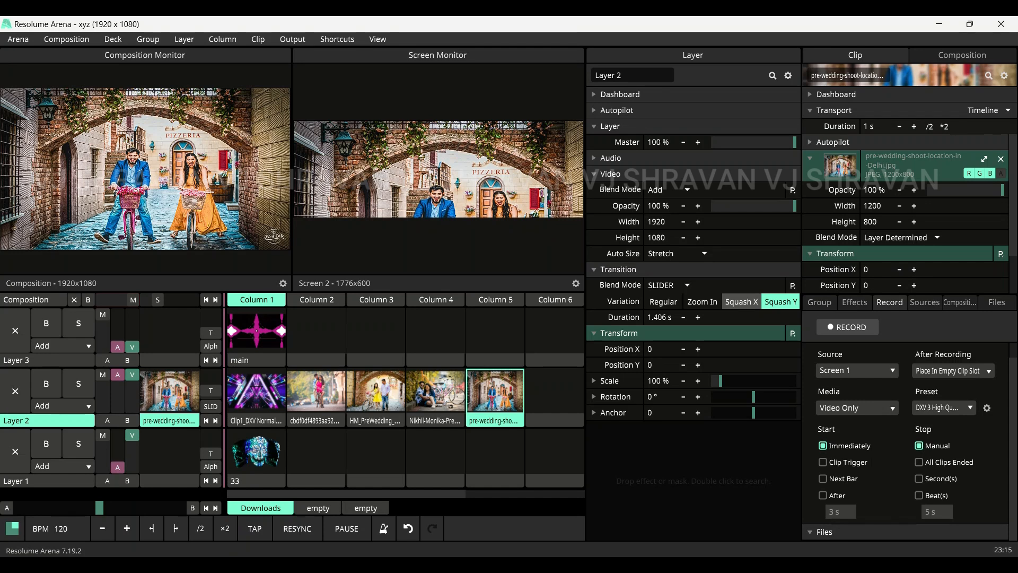
Change Layer 2's transition to the TEXTER Wire mixer and preview its default text with the column 4 clip.
click(210, 407)
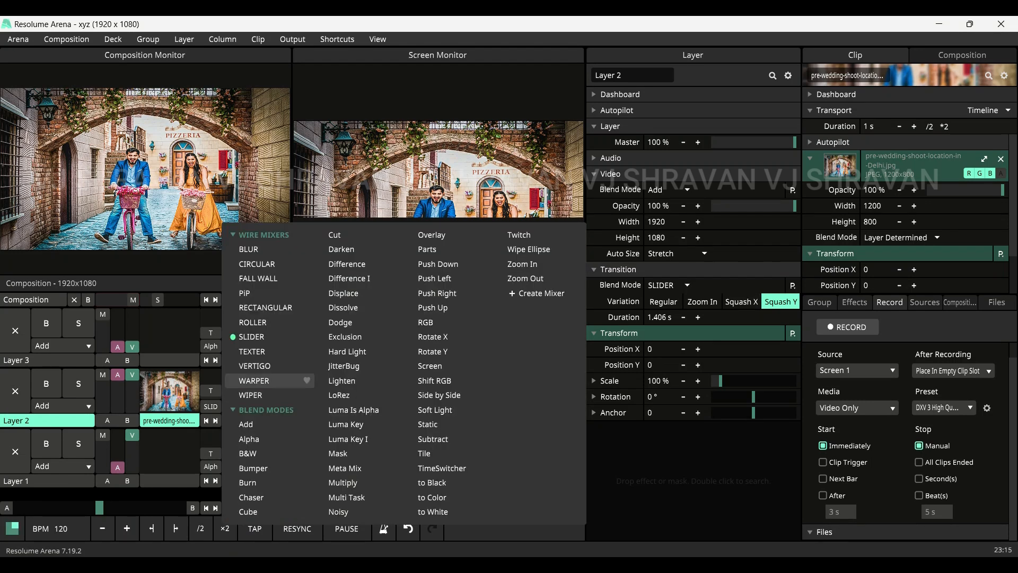
click(259, 352)
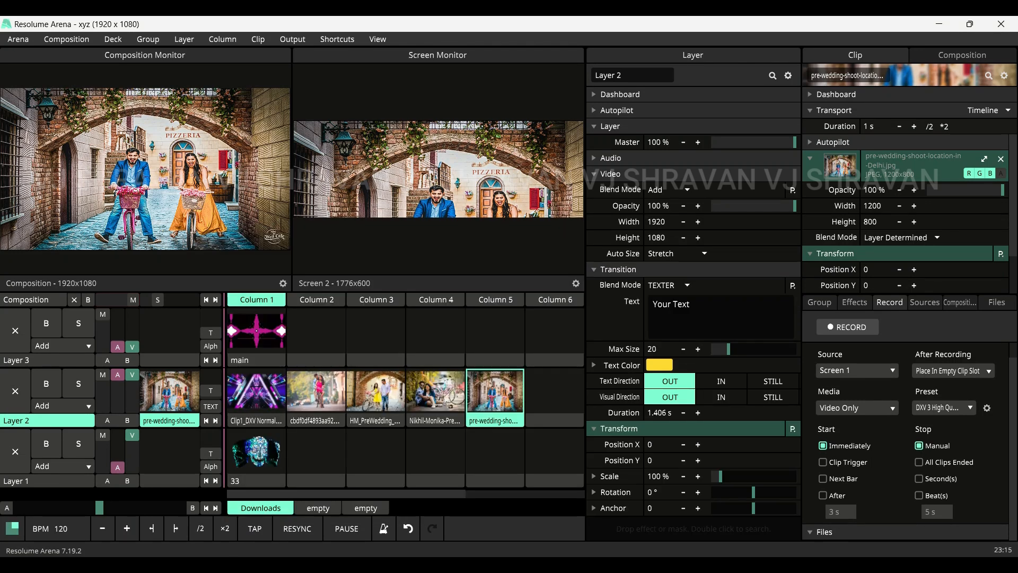
click(435, 392)
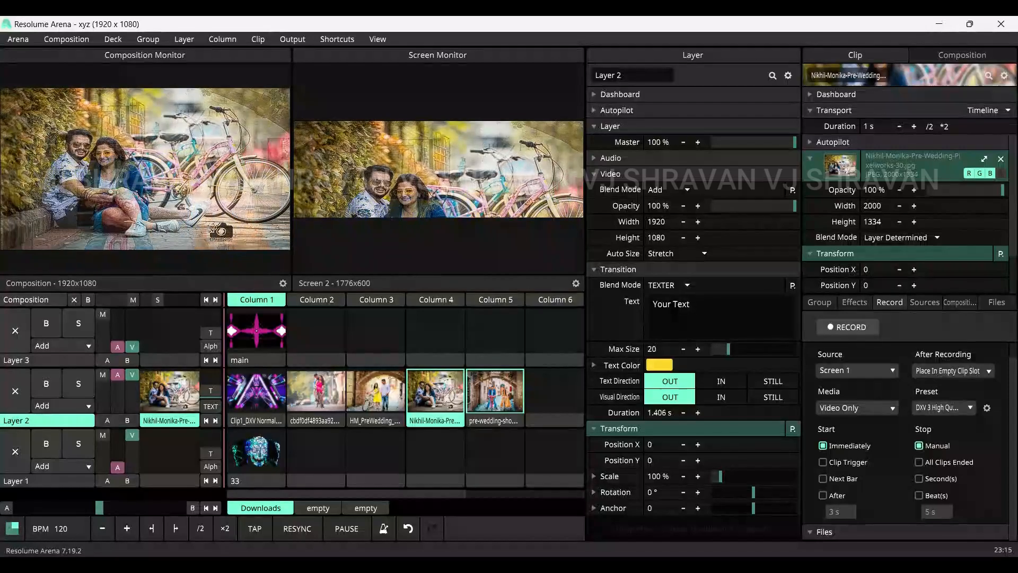
Replace the TEXTER transition's text with the VJ's stage name and preview it with the clips in columns 2 and 3.
click(690, 304)
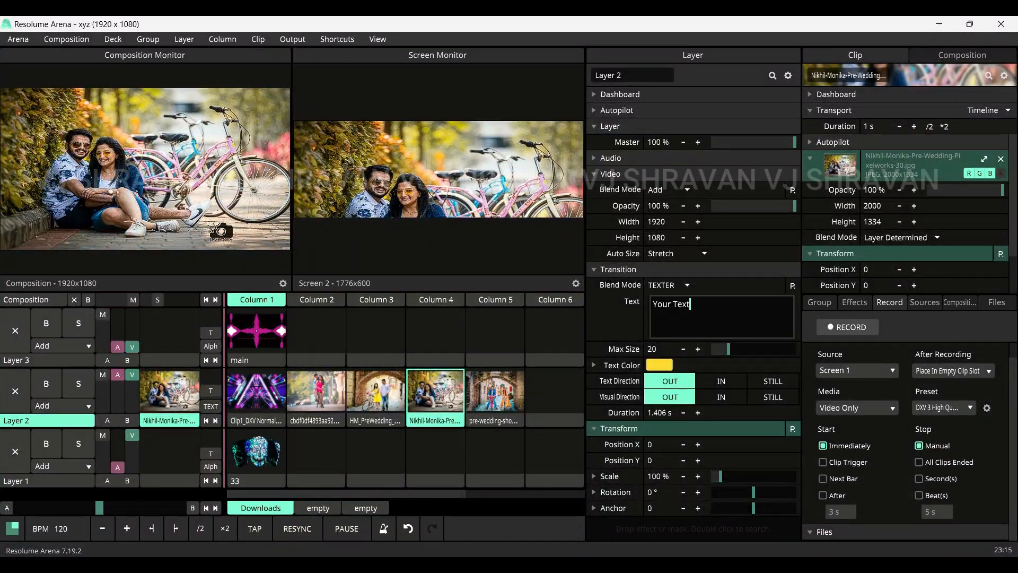
key(ctrl+a)
text(vj)
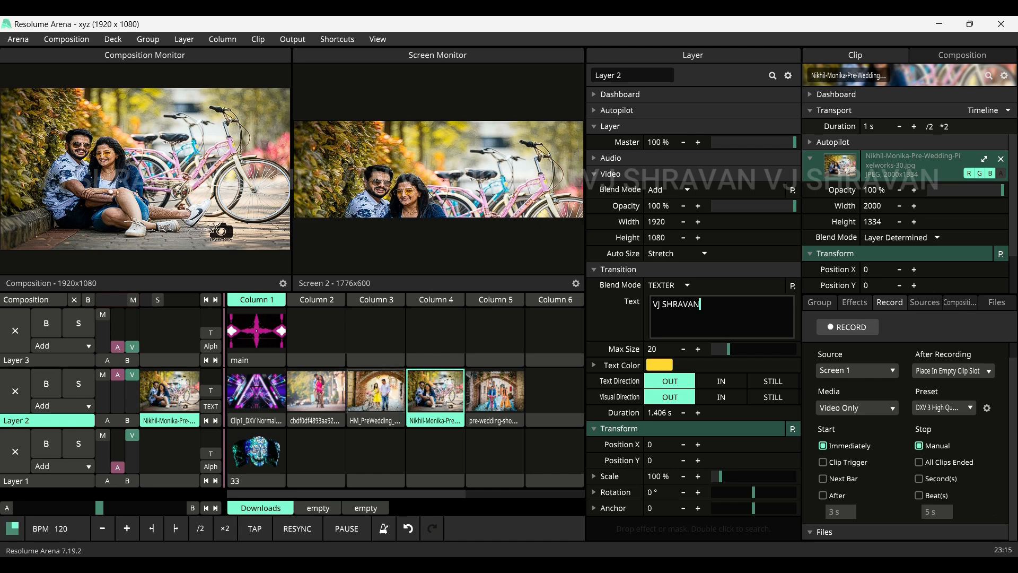
click(316, 392)
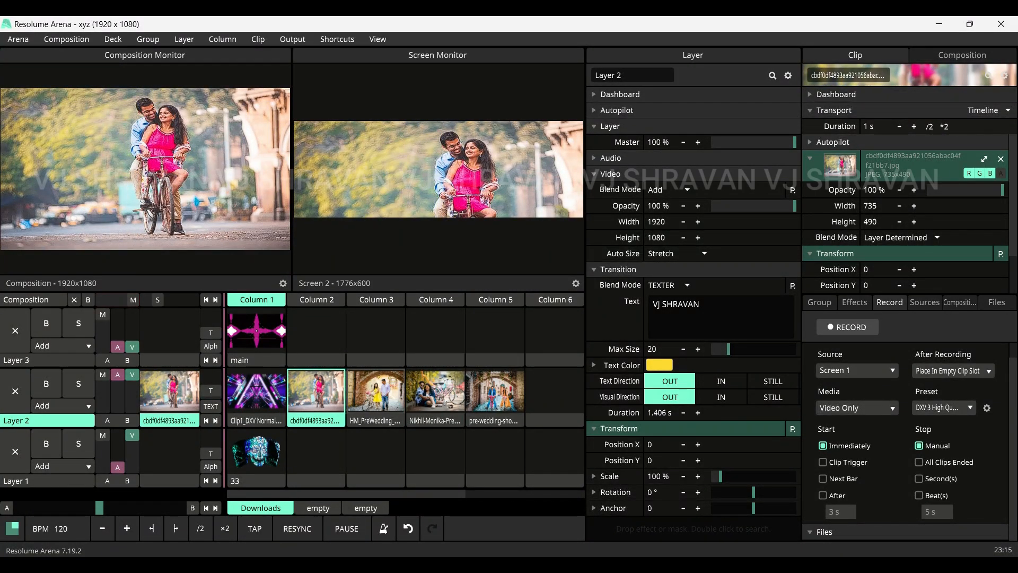
click(375, 391)
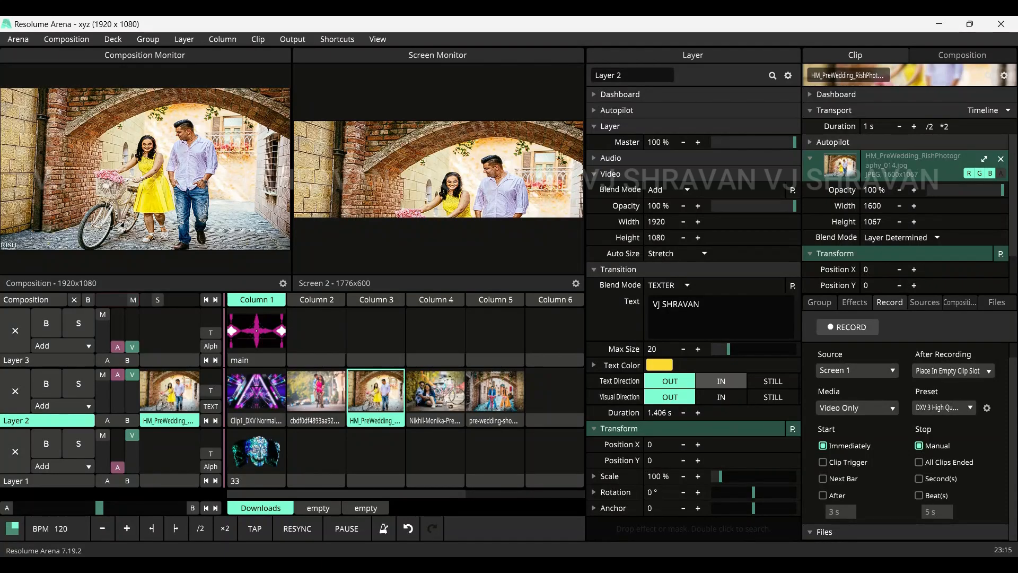
Set the TEXTER transition's Text Direction to IN and preview it with the clips in columns 4, 5 and 4 again.
click(721, 382)
click(435, 391)
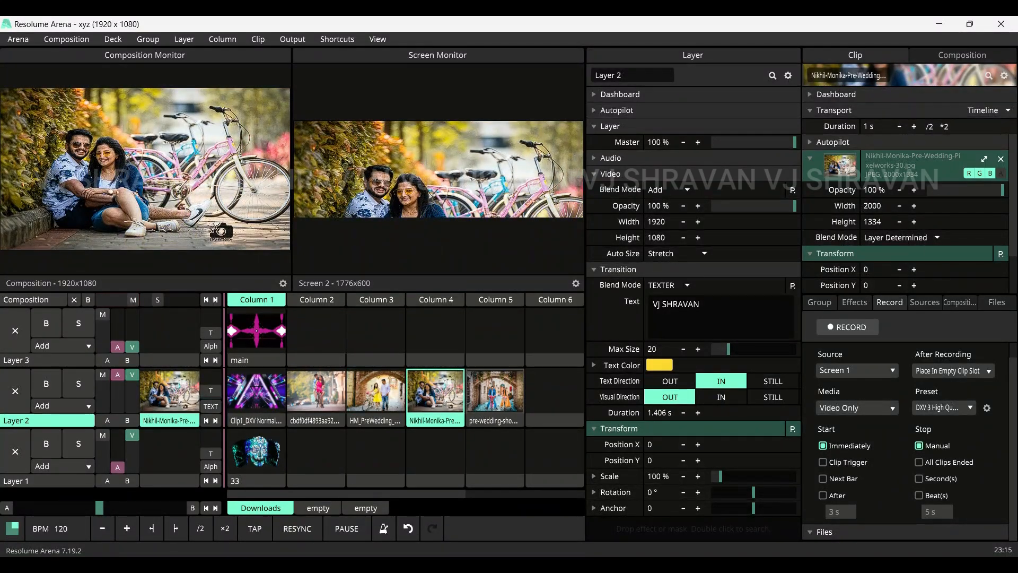
click(495, 391)
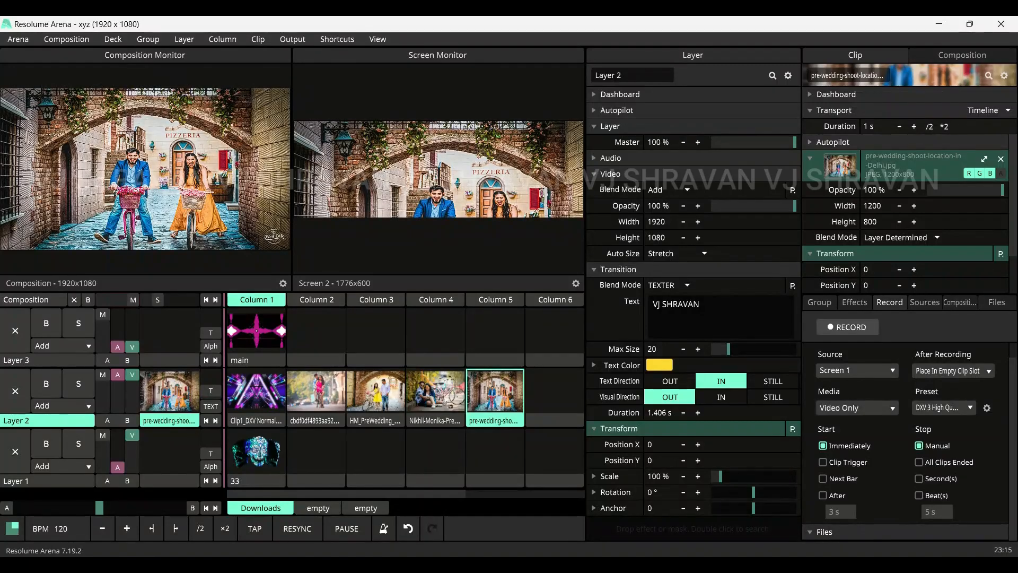
click(435, 391)
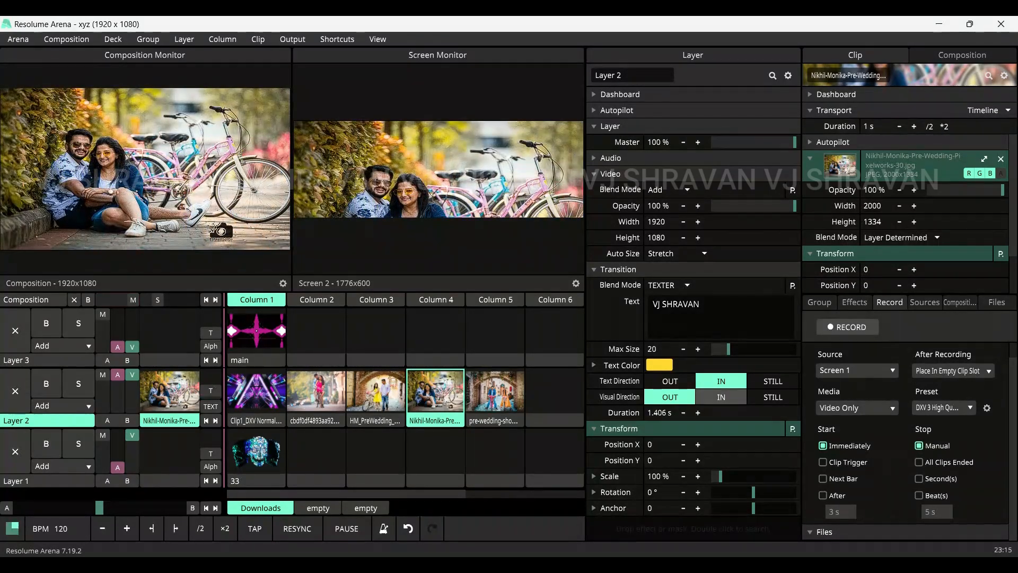
Set the TEXTER transition's Text Direction to STILL and preview it with the clips in columns 3 and 2.
click(773, 381)
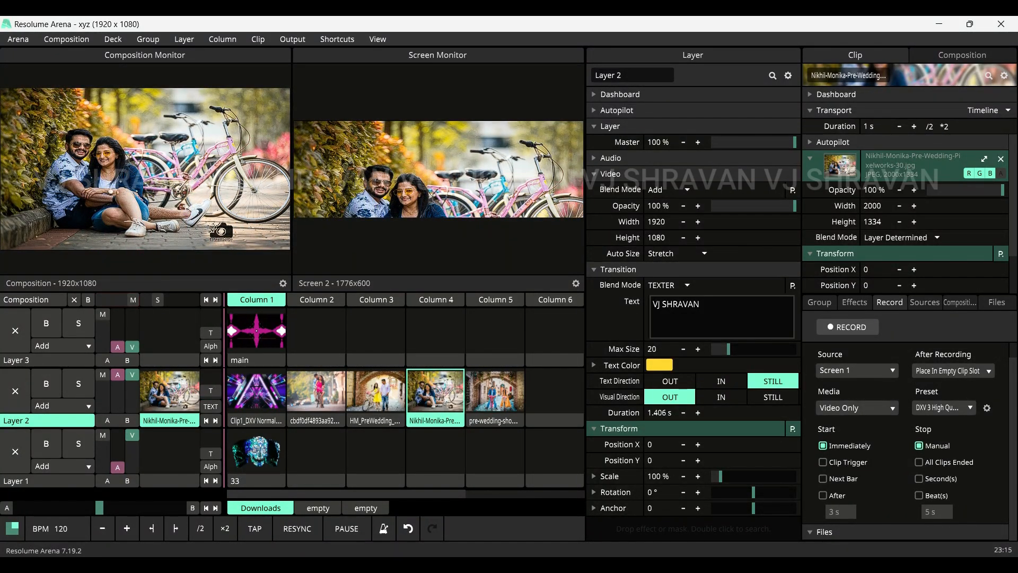
click(375, 392)
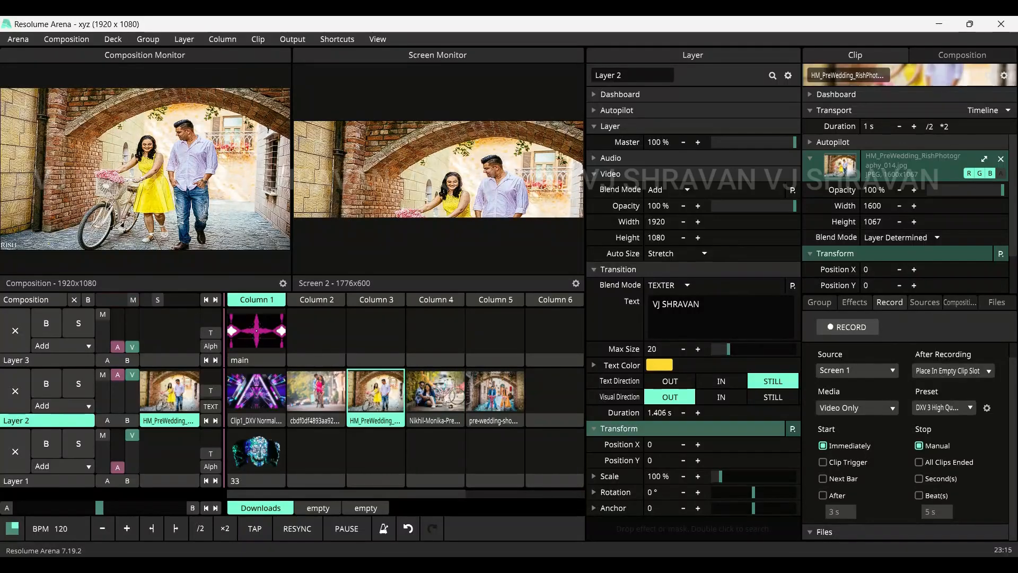
click(316, 392)
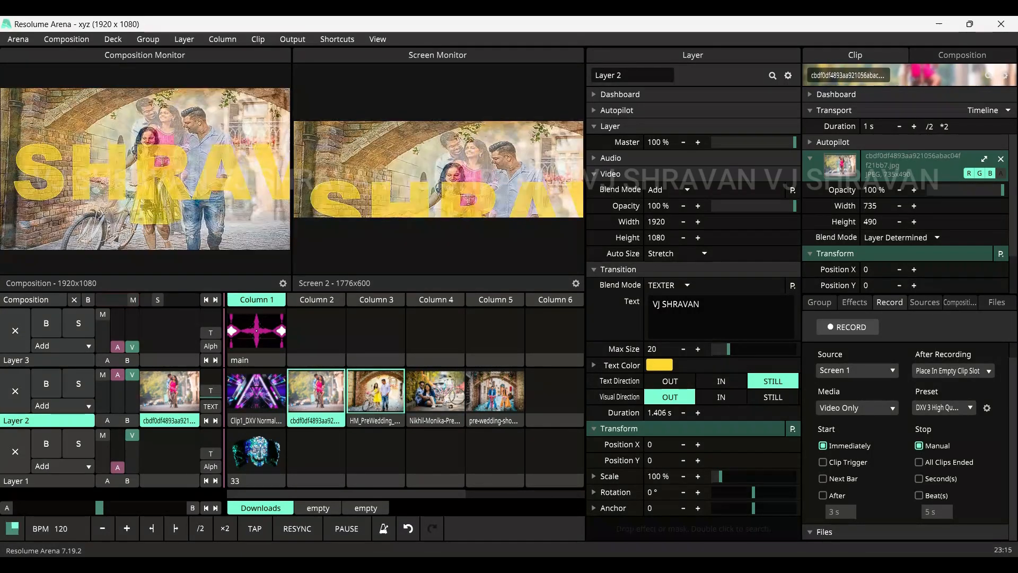
Set TEXTER's Text Direction to OUT, previewing with the column 3 clip, and its Visual Direction to IN, previewing with columns 4, 5 and 3.
click(670, 380)
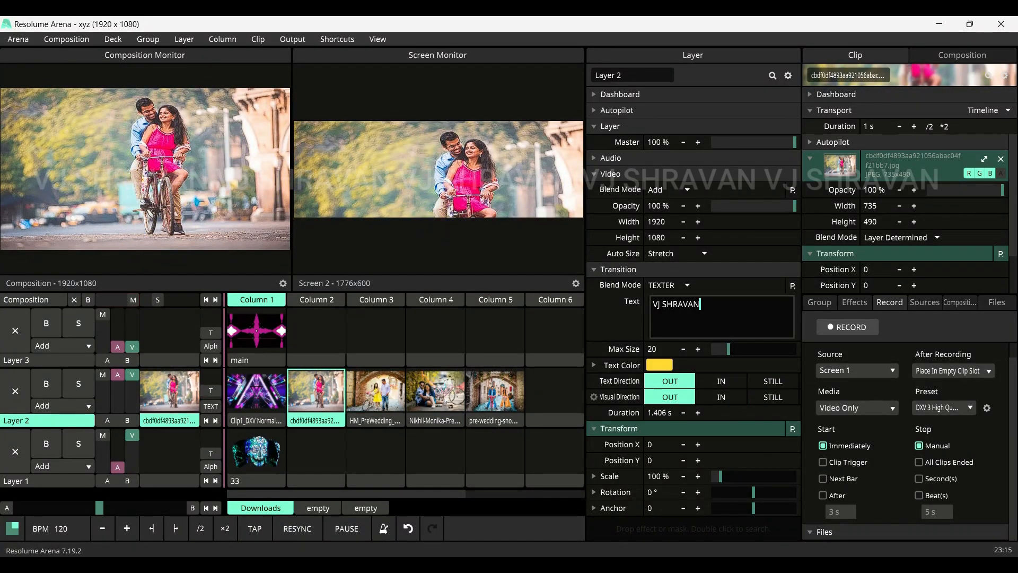
click(375, 391)
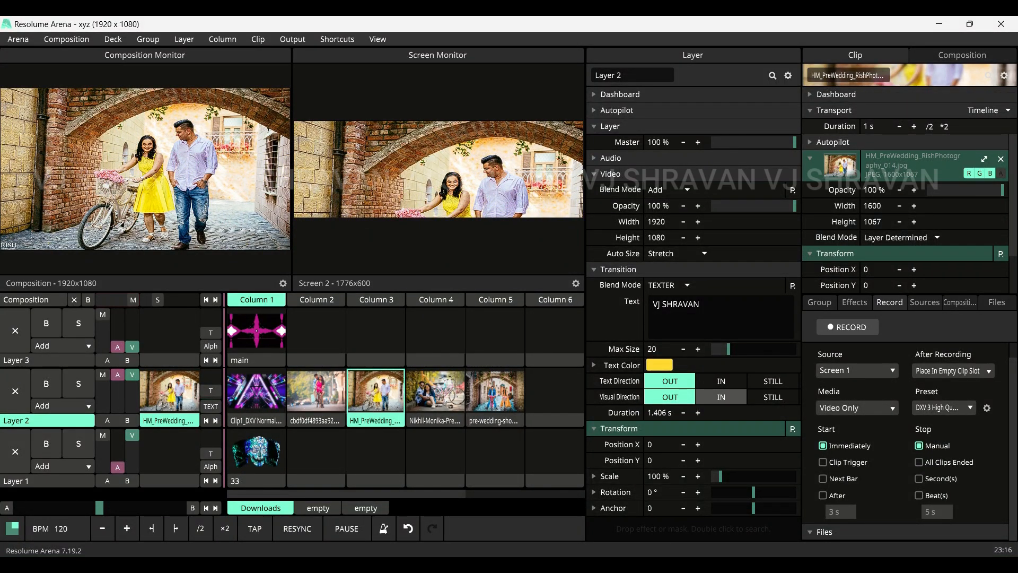
click(721, 397)
click(435, 392)
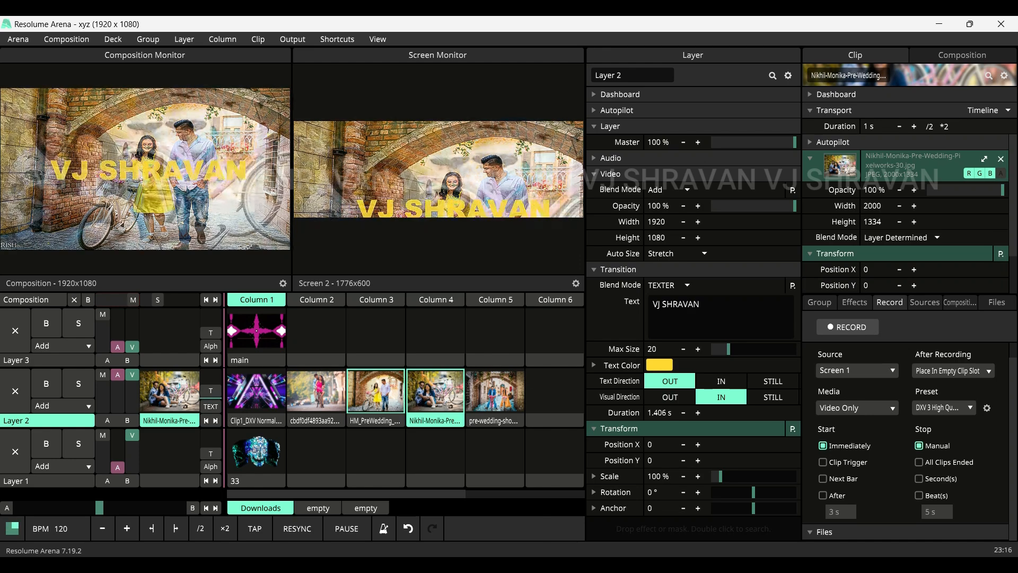
click(494, 392)
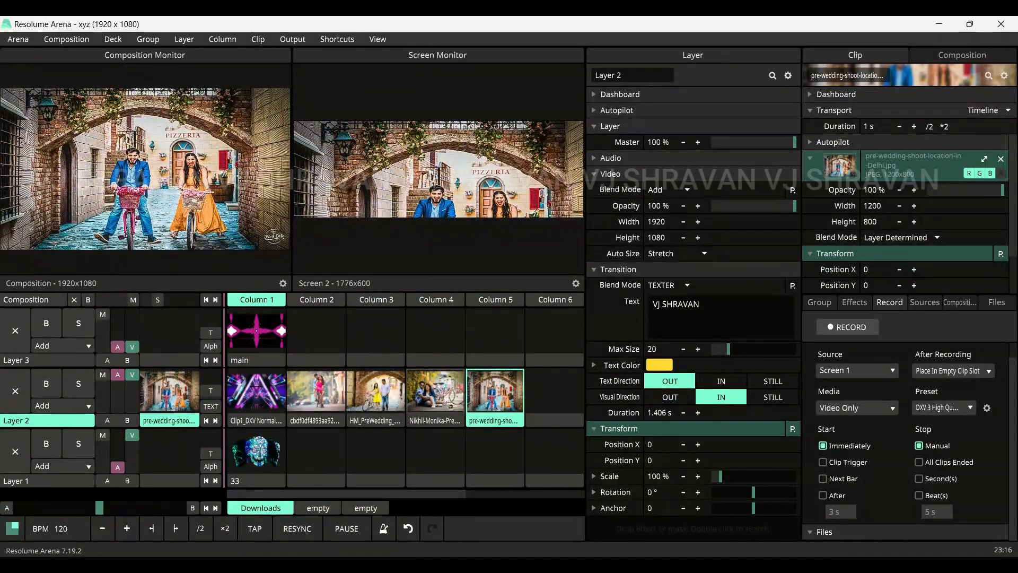
click(375, 392)
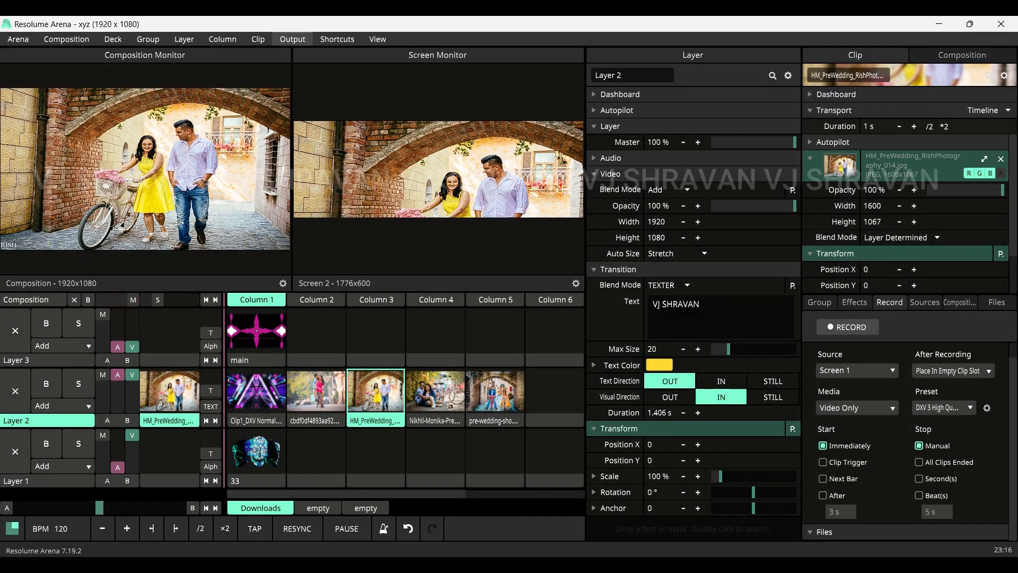
In the advanced output setup, set the input selection of Screen 2's Slice 1 to the whole area and save it.
click(292, 38)
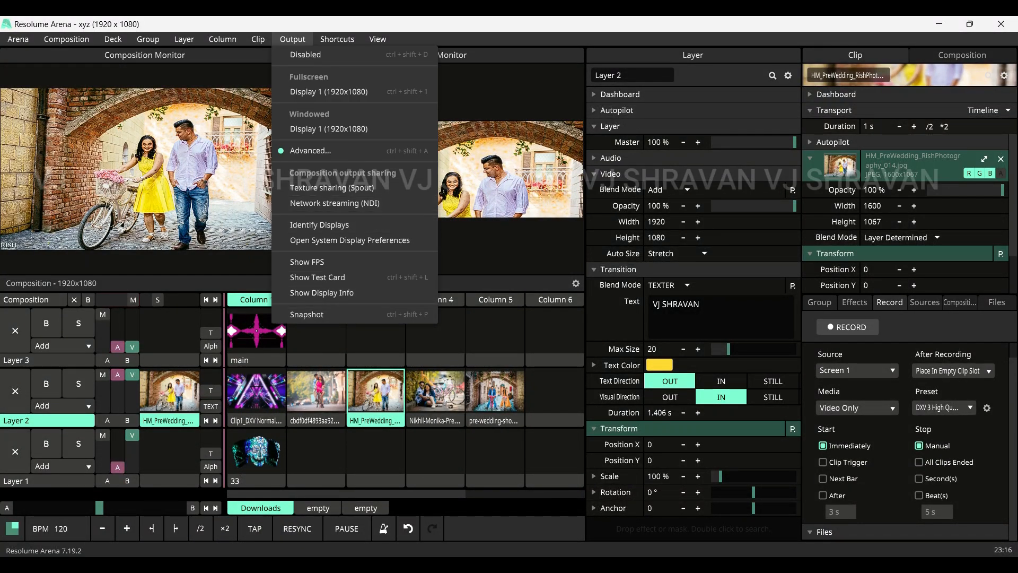
click(310, 151)
click(153, 220)
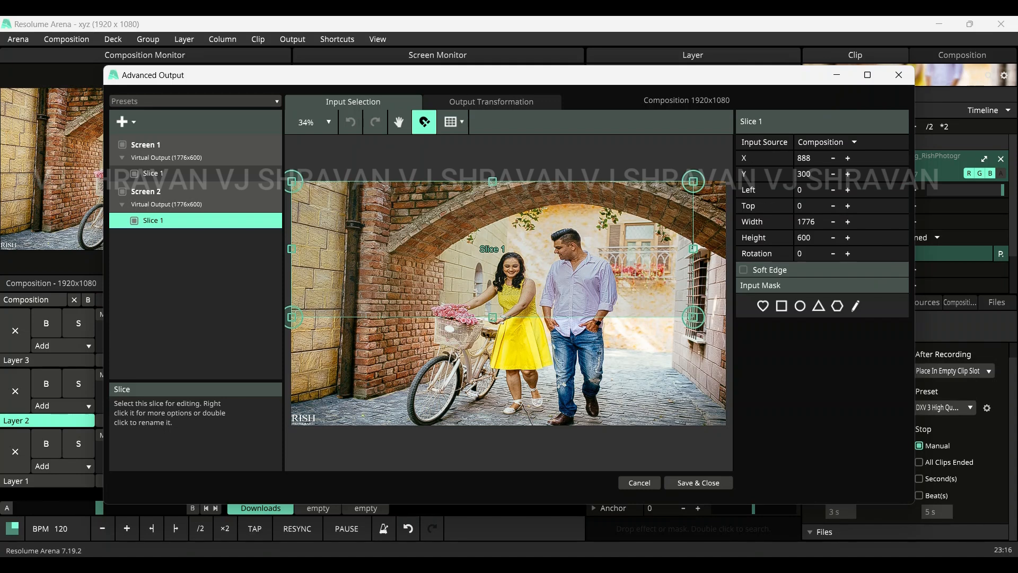
right_click(460, 229)
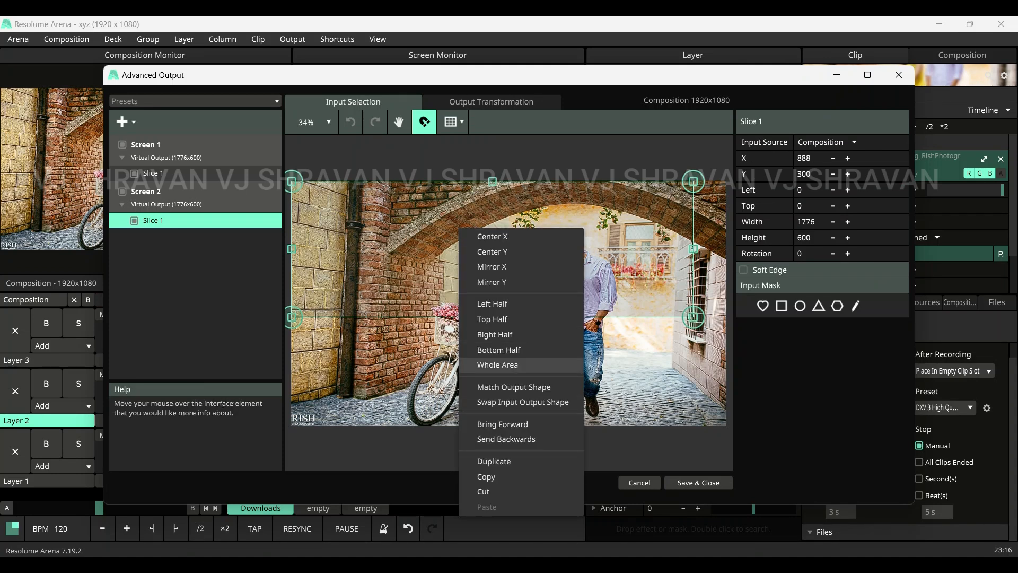
click(498, 365)
click(492, 101)
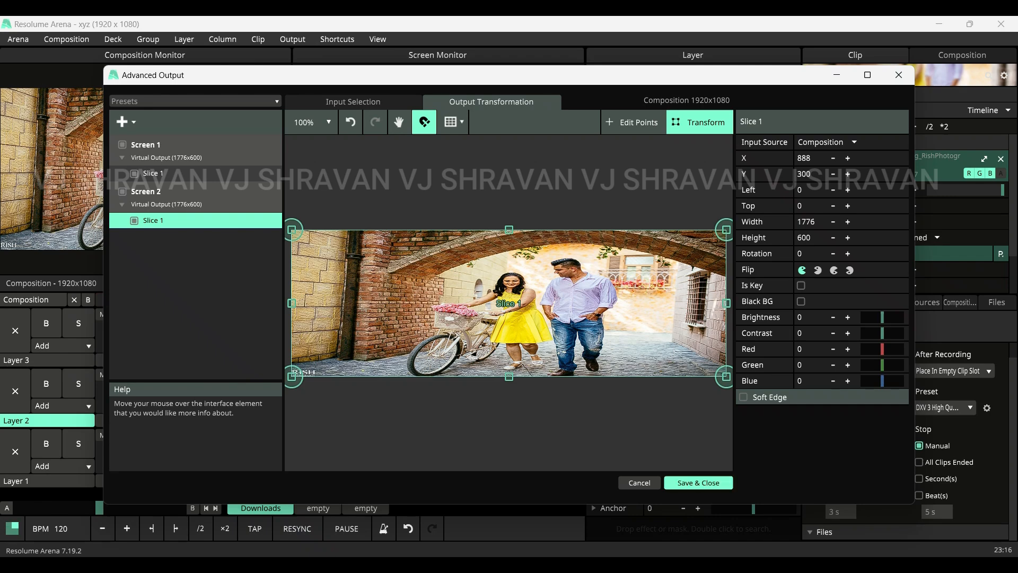
click(698, 482)
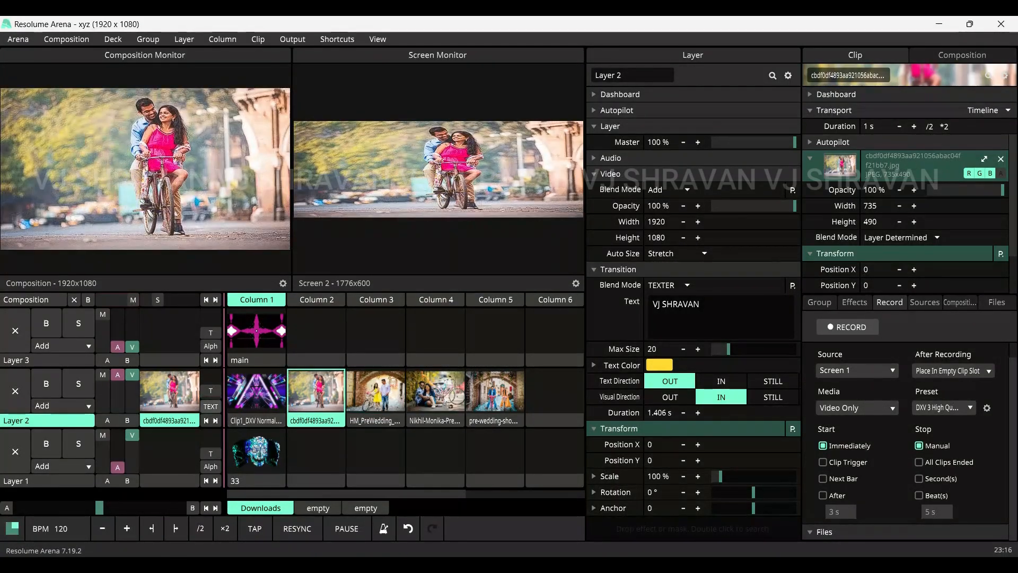
Switch Layer 2's transition to VERTIGO with a Twirl Amount of 3.02 and preview it with the column 2 clip.
click(211, 406)
click(255, 366)
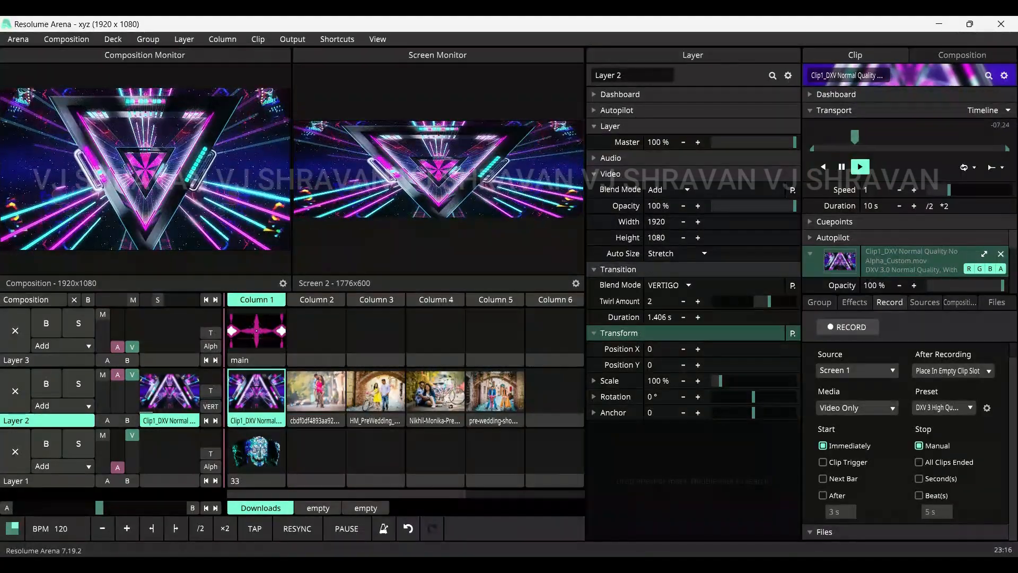
click(316, 391)
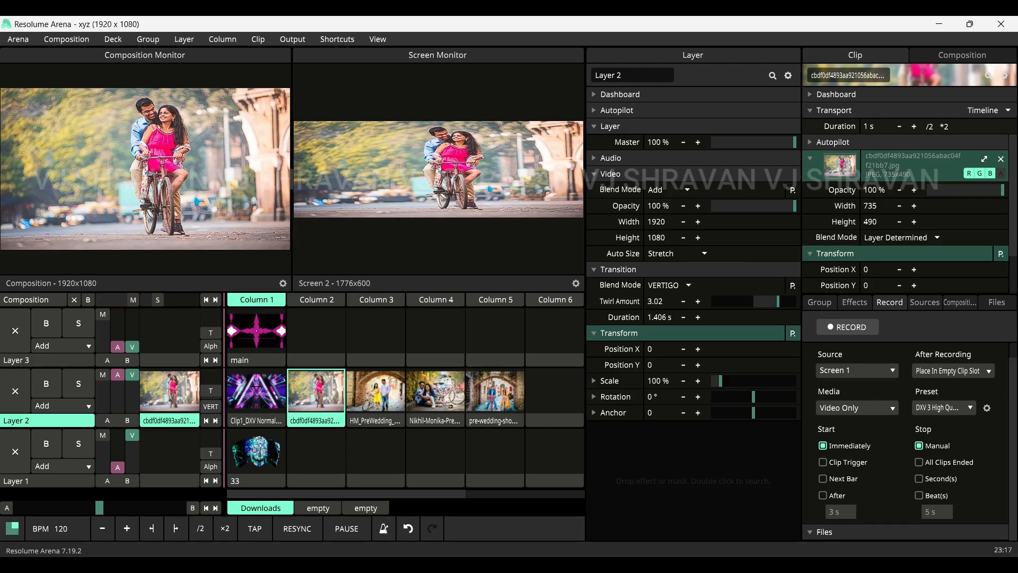
Preview the VERTIGO transition with the clips in columns 3, 4 and 5, and set its Duration to 3.046 s.
click(376, 391)
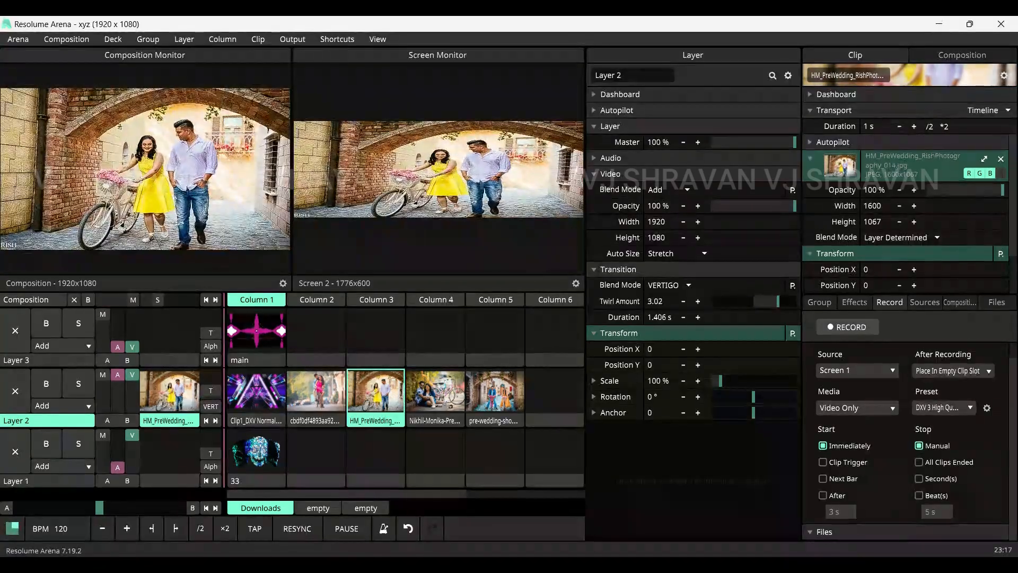
click(435, 391)
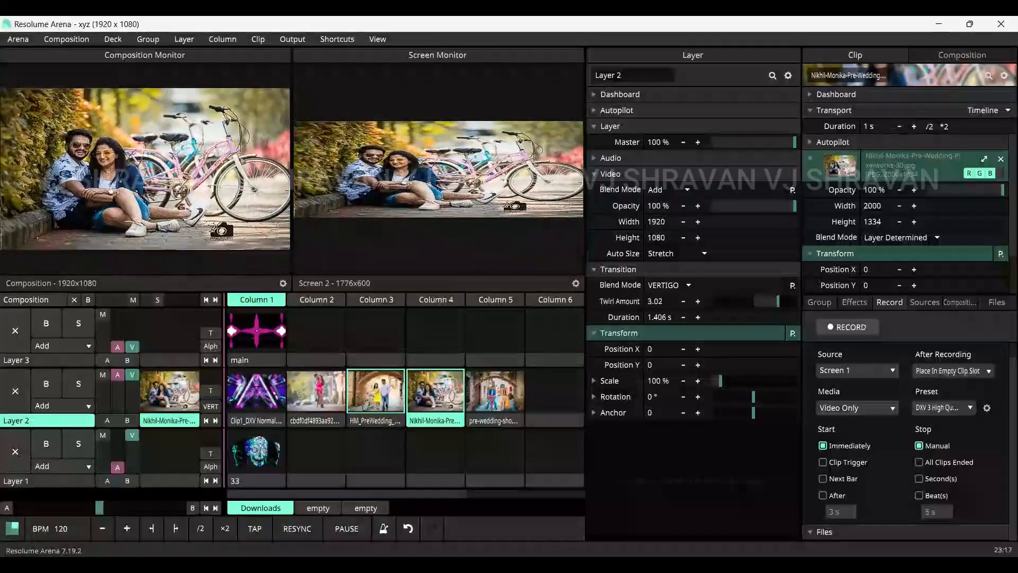
click(494, 391)
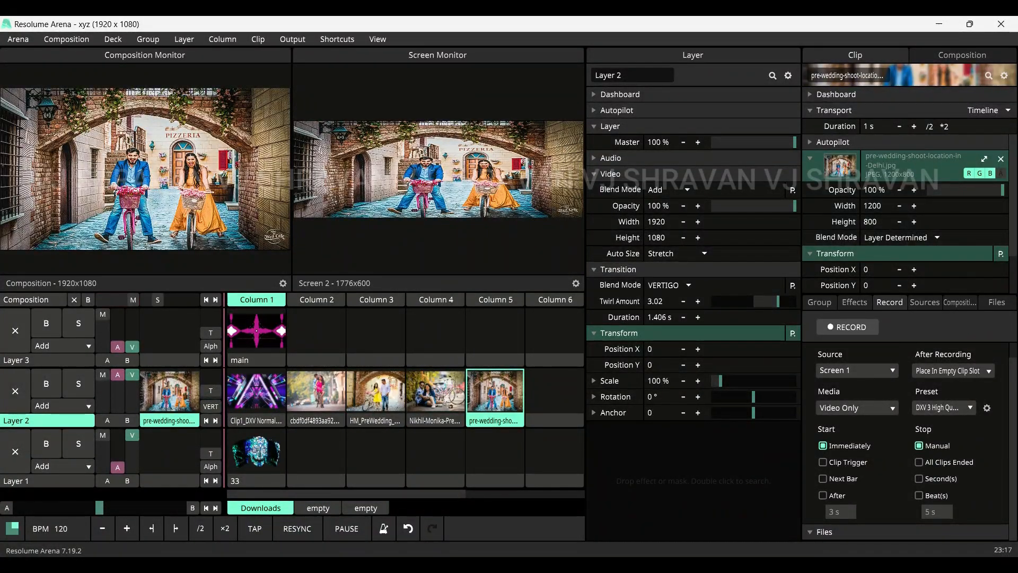
click(697, 317)
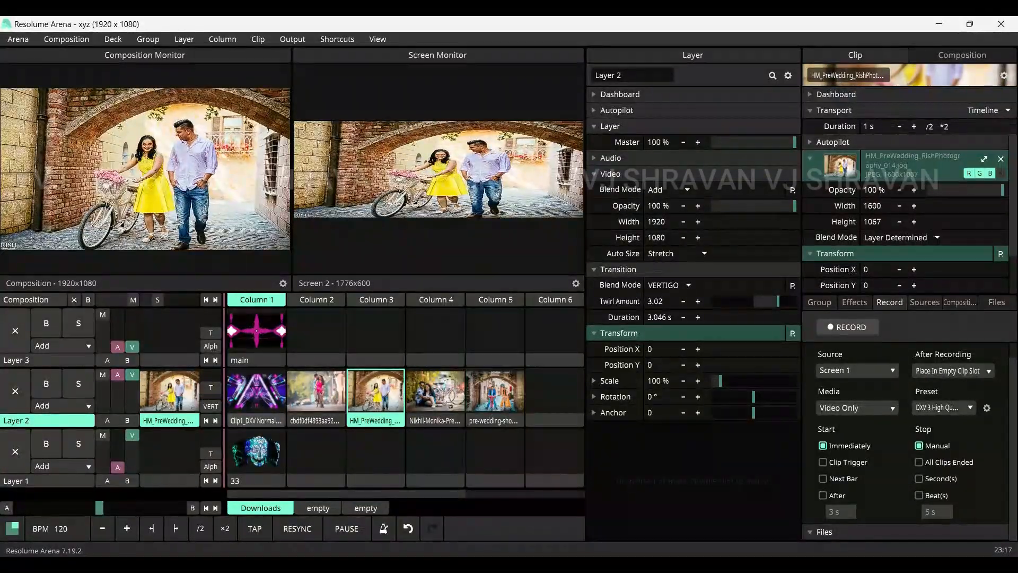
Switch Layer 2's transition to WARPER and preview it with the clips in columns 2, 3 and 4.
click(210, 406)
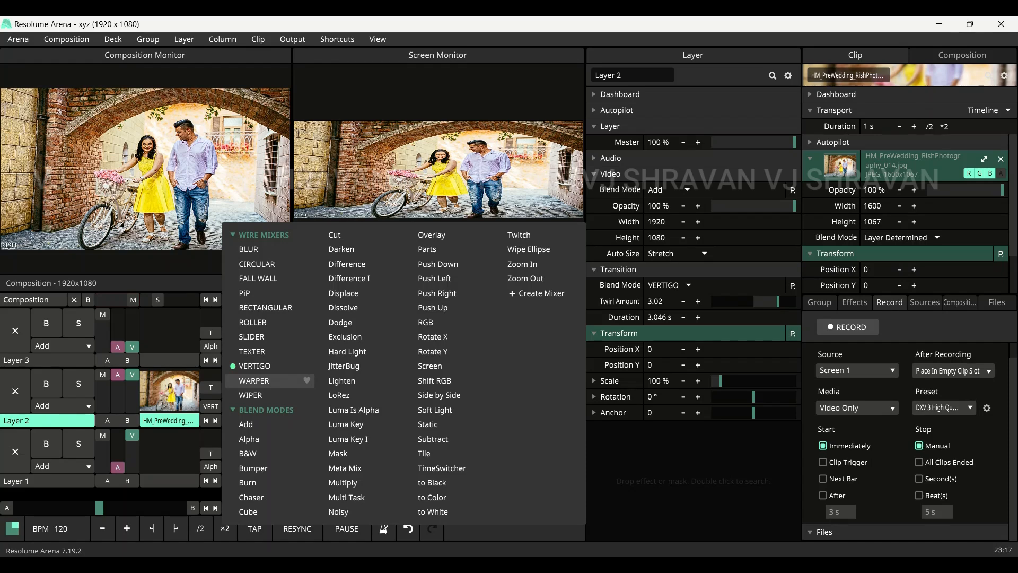
click(263, 380)
click(316, 391)
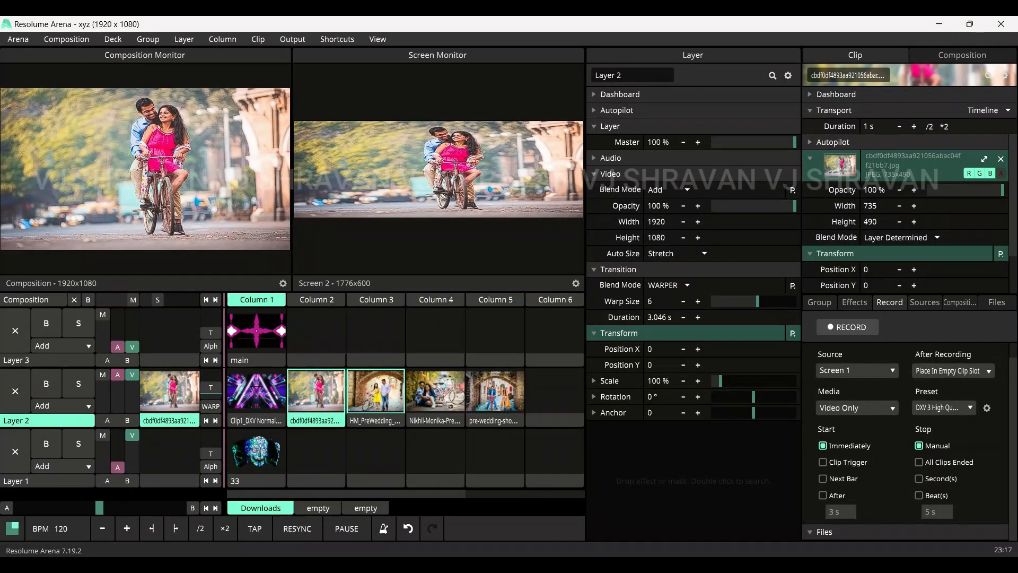
click(376, 392)
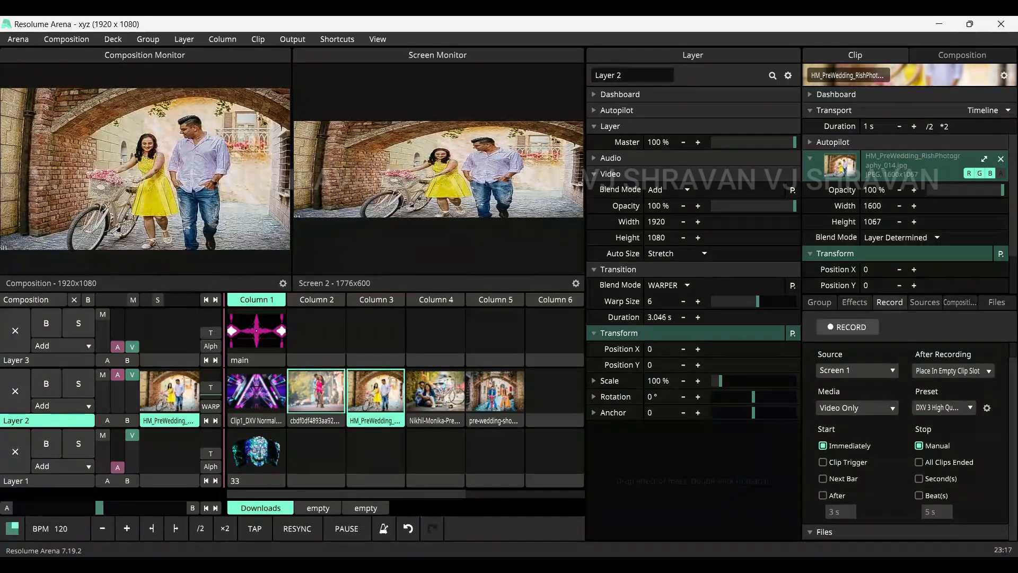
click(436, 392)
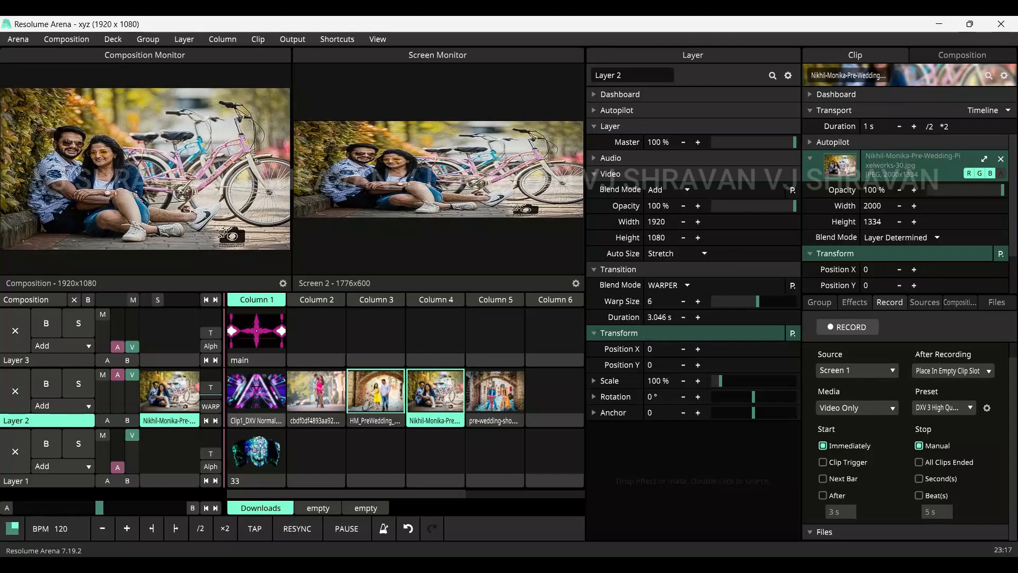
Switch Layer 2's transition to WIPER and preview it with the clips in columns 2 and 3.
click(211, 406)
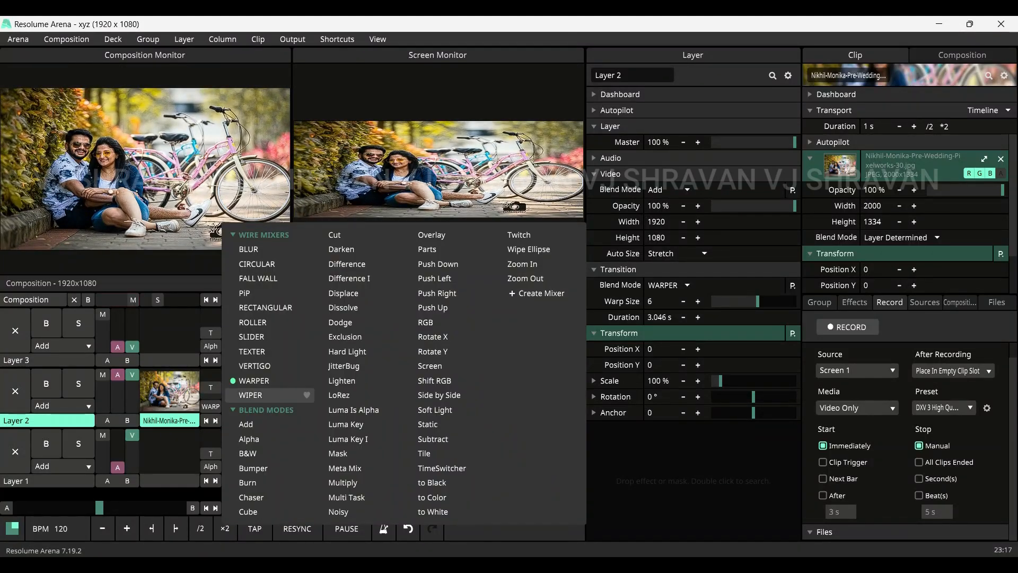
click(254, 395)
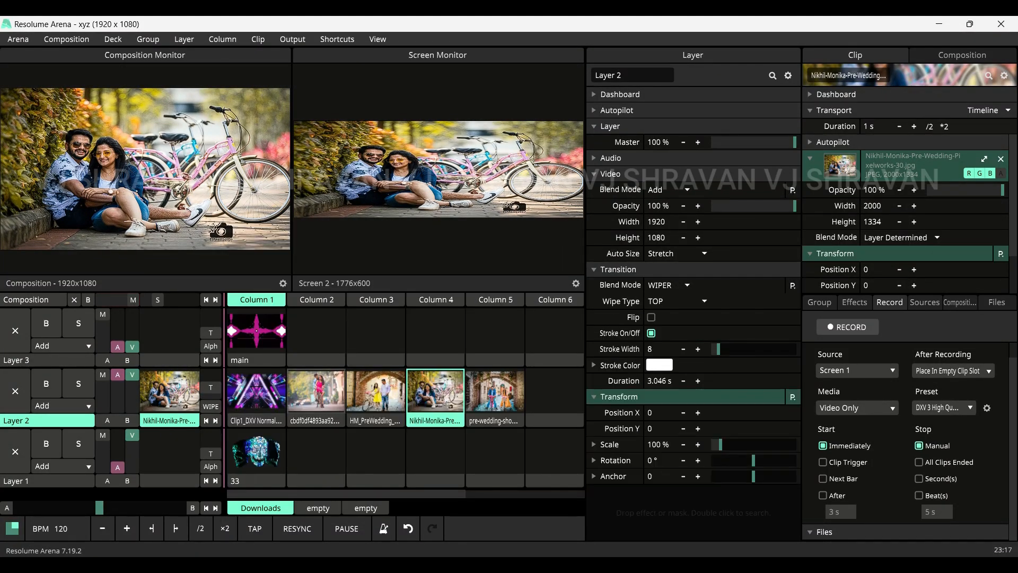
click(316, 391)
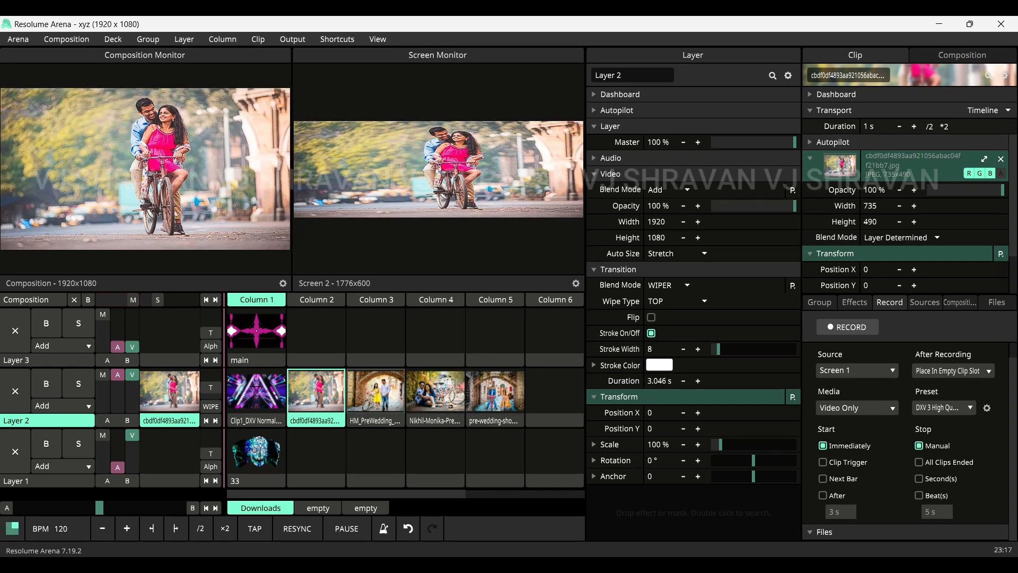
click(375, 391)
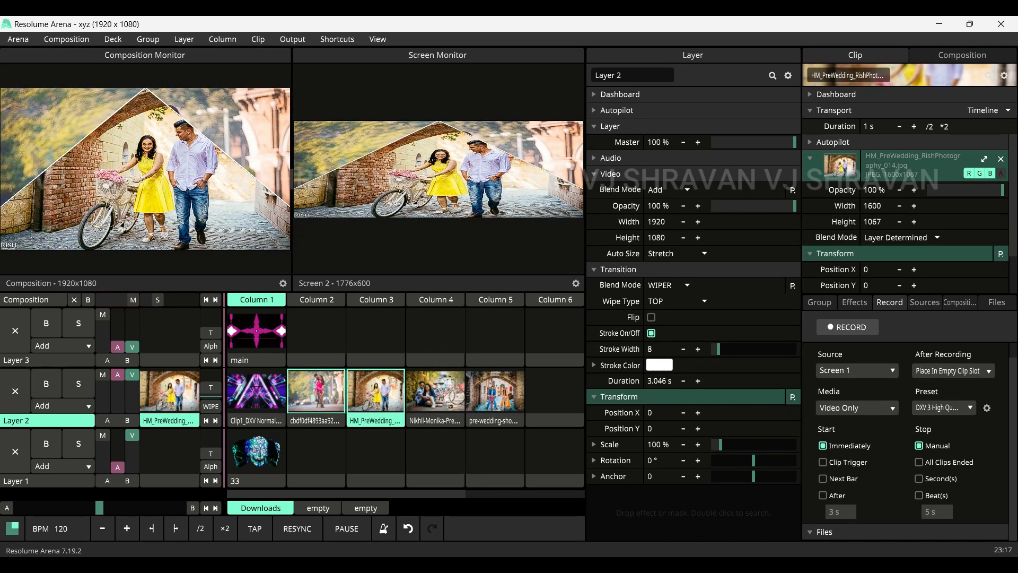
Set WIPER's Wipe Type to CENTER and preview it with the clips in columns 4, 5, 2 and 1.
click(677, 302)
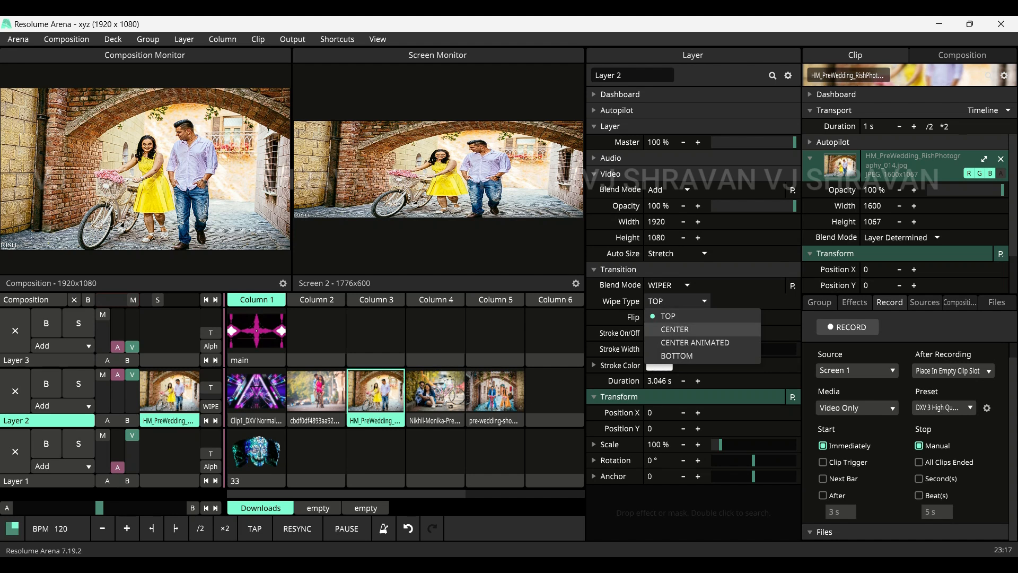
click(675, 330)
click(435, 391)
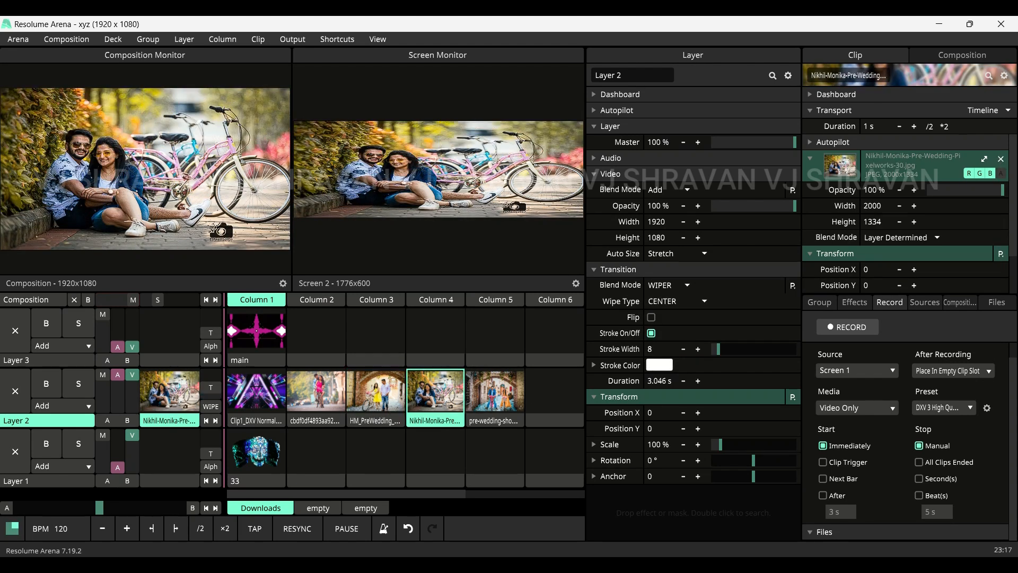
click(495, 391)
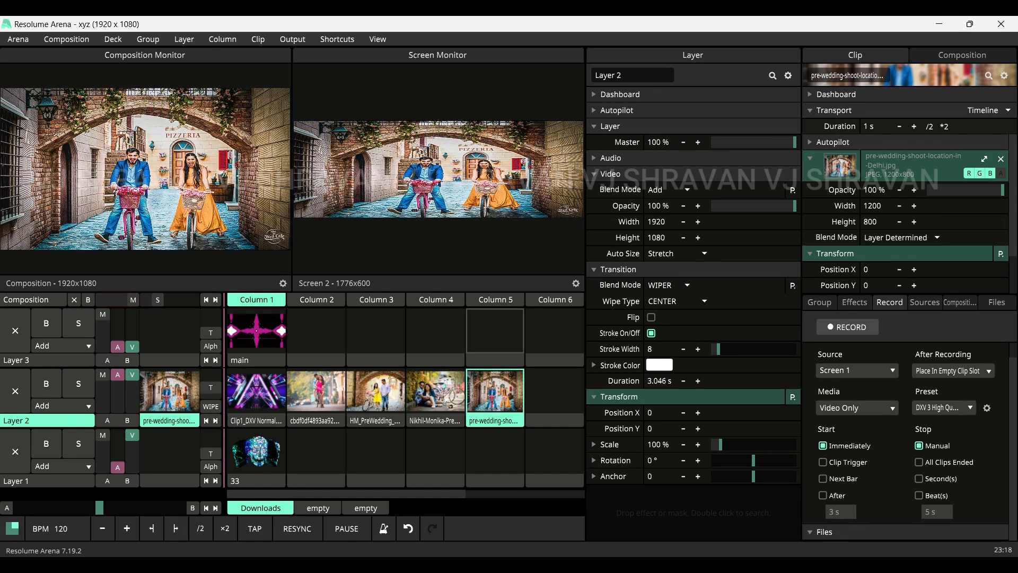
click(316, 391)
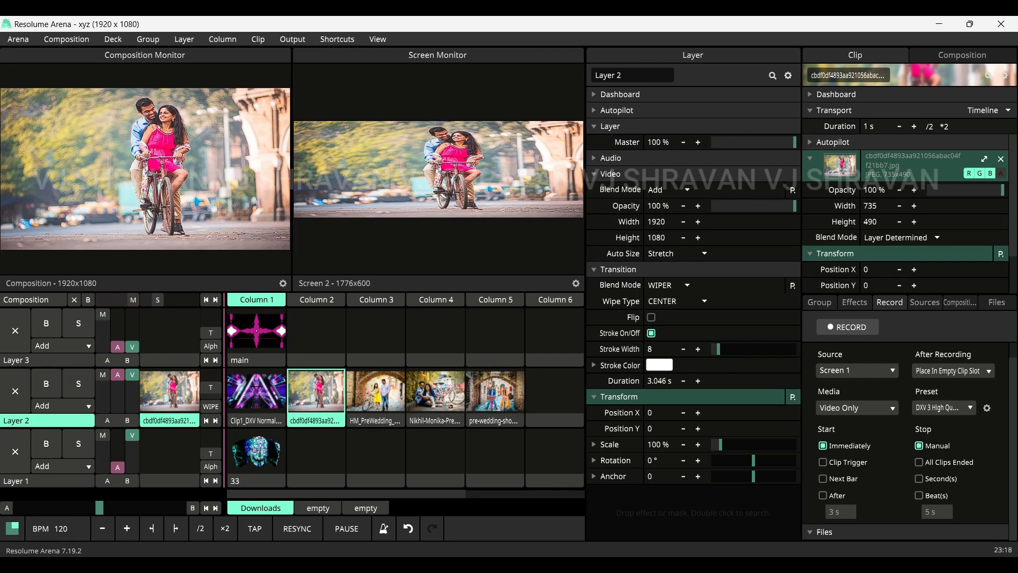
click(256, 391)
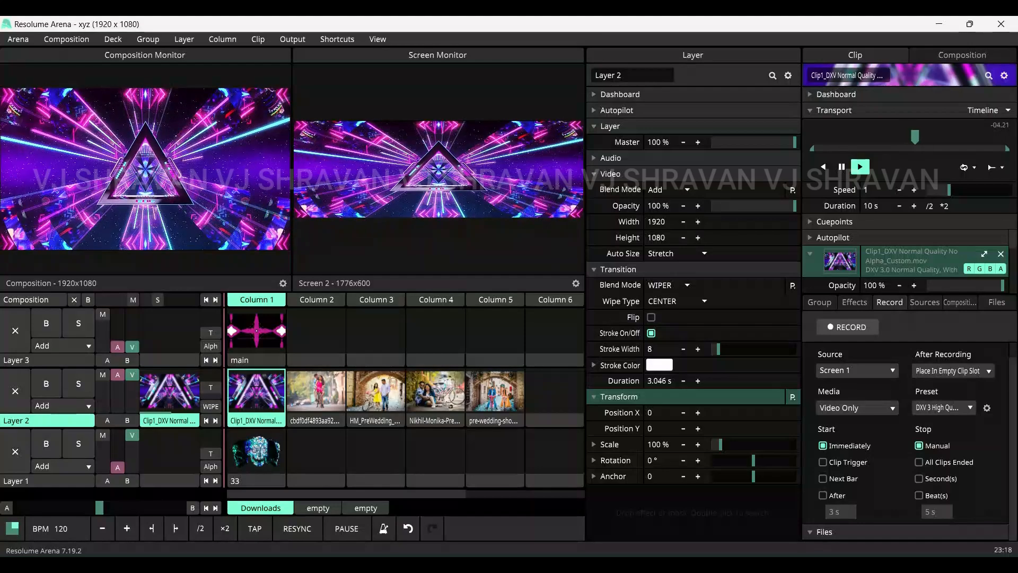
Set WIPER's Wipe Type to CENTER ANIMATED and preview it with the clips in columns 2, 3 and 4.
click(676, 301)
click(689, 343)
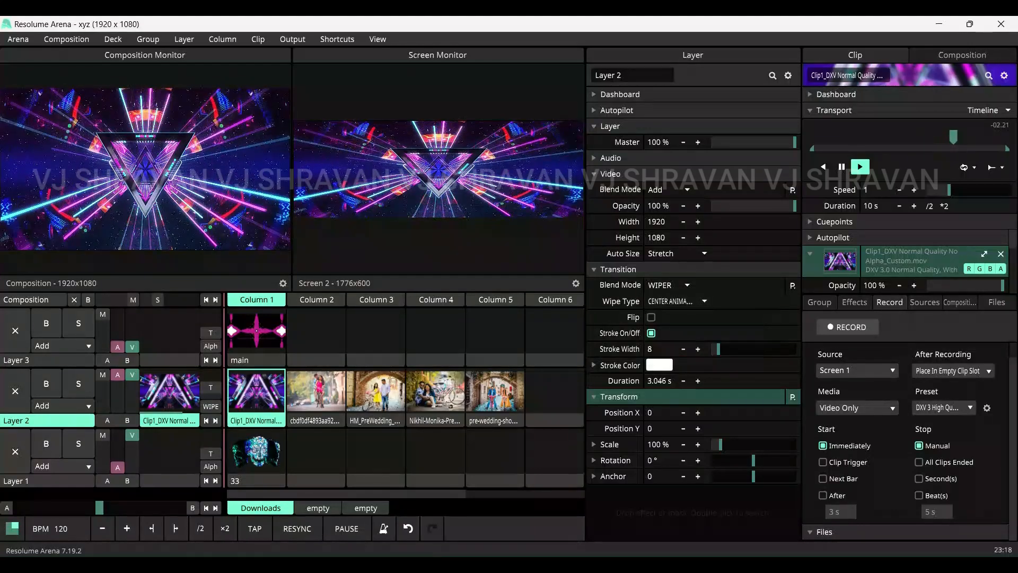
click(316, 391)
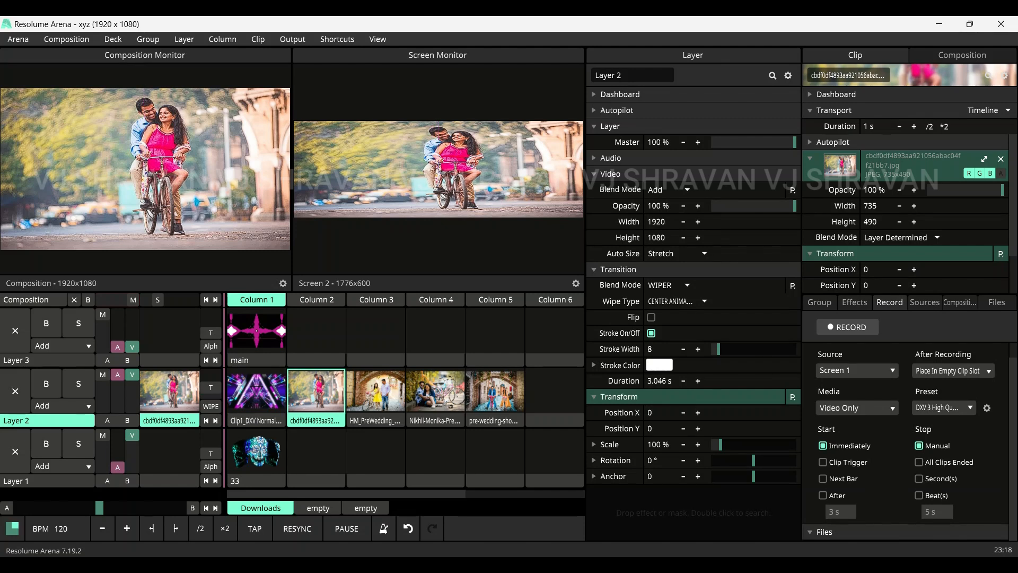
click(376, 391)
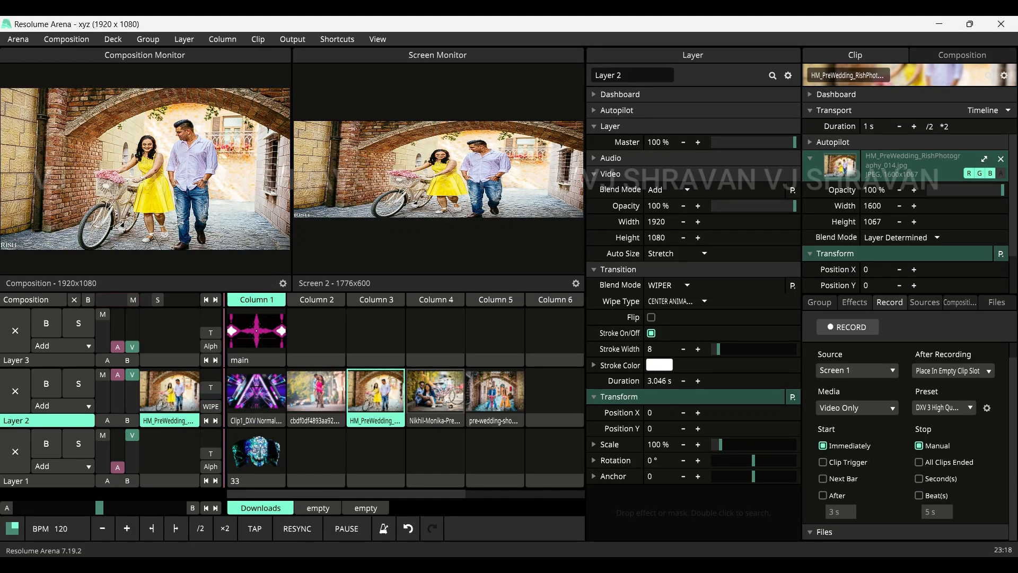
click(435, 390)
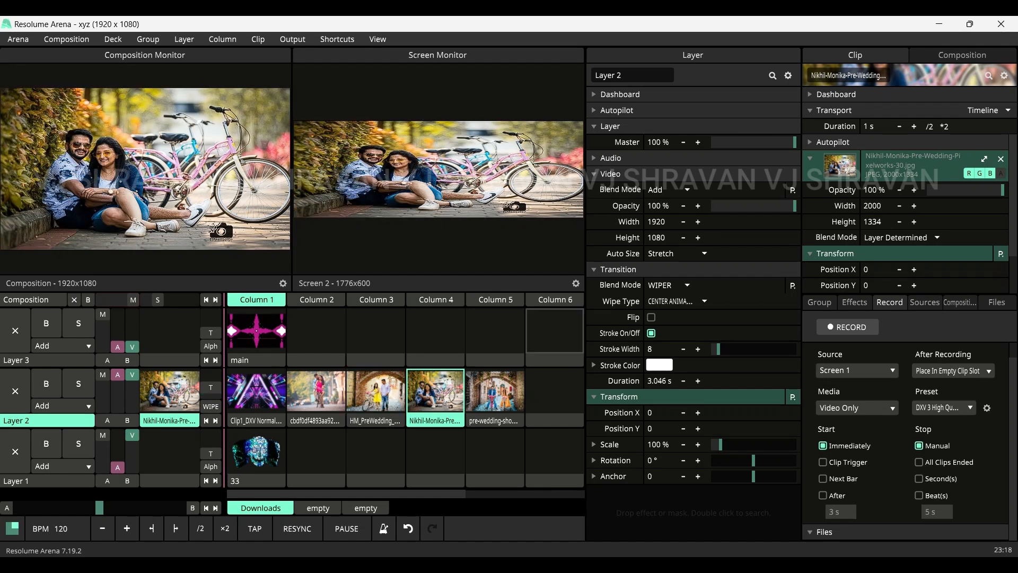
Set WIPER's Wipe Type to BOTTOM, previewing with the clips in columns 5, 4 and 3, and enable Flip.
click(673, 301)
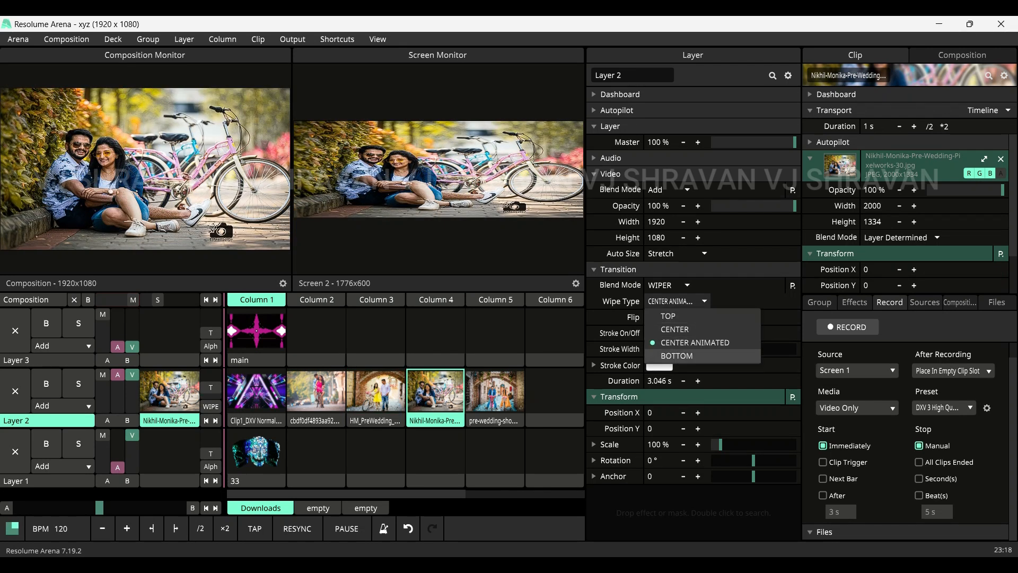
click(668, 355)
click(494, 392)
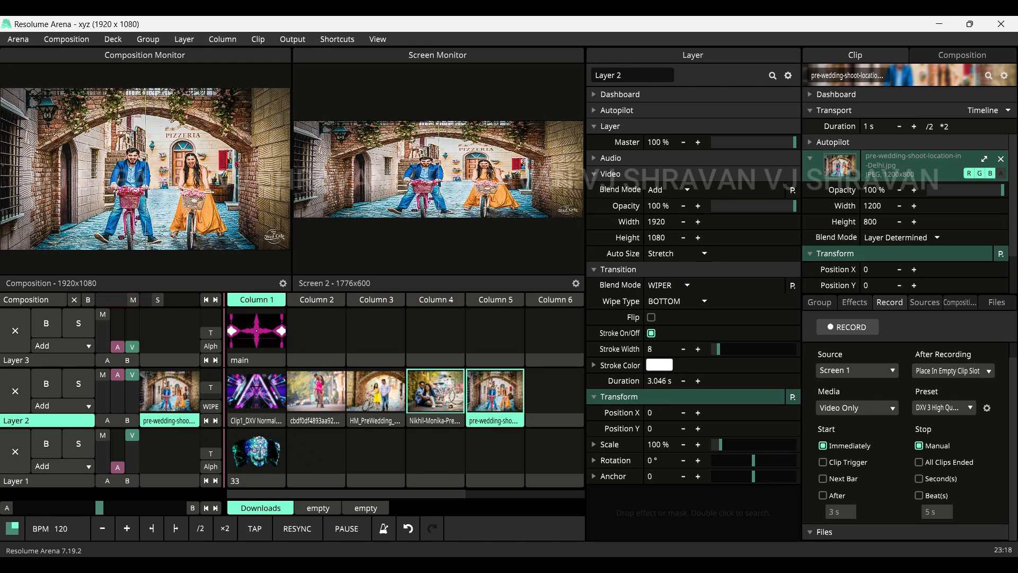
click(436, 391)
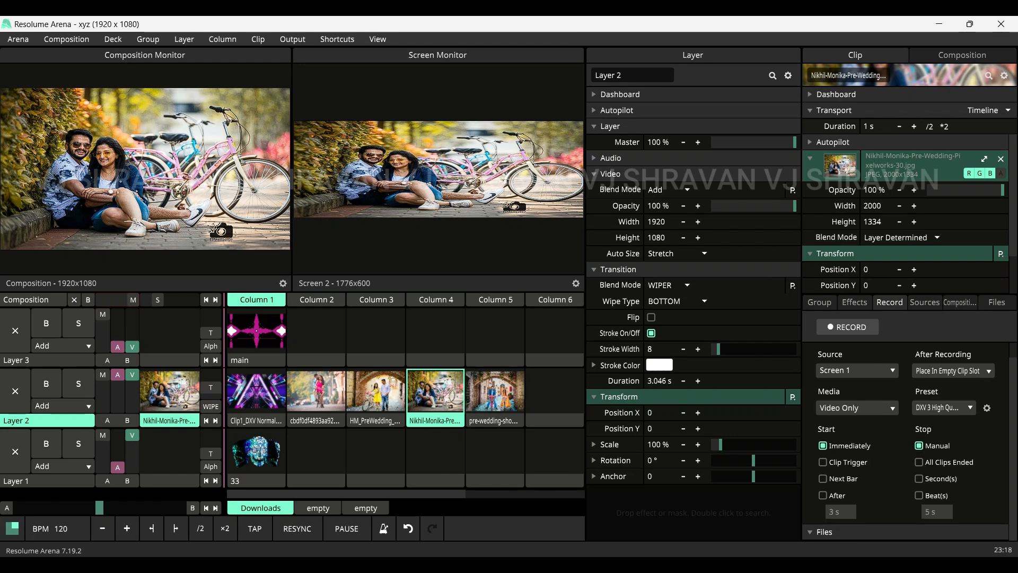
click(376, 391)
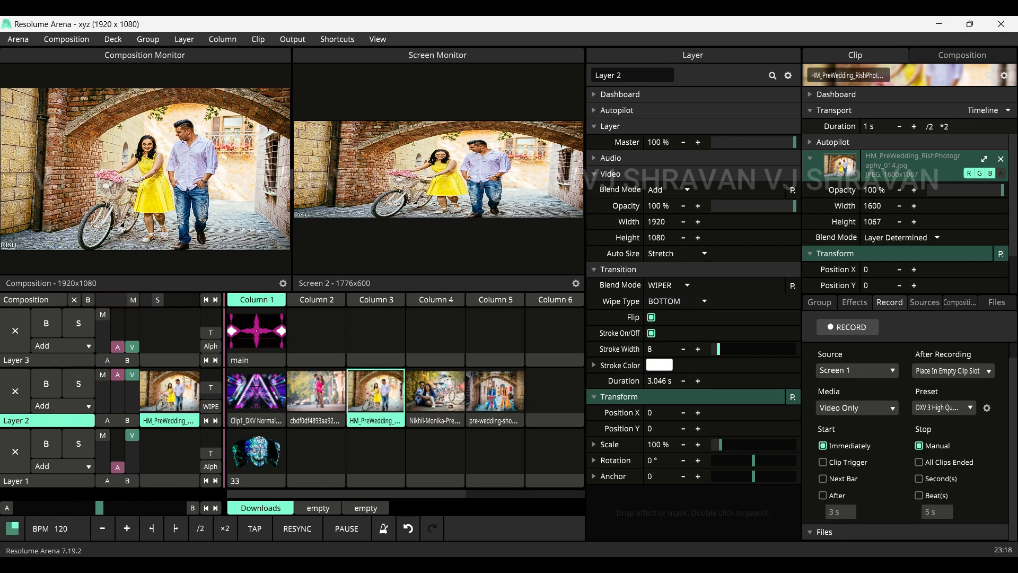
Set WIPER's Stroke Width to 47.26, previewing with the column 4 clip, and its Stroke Color to yellow-green, previewing with column 5.
click(435, 391)
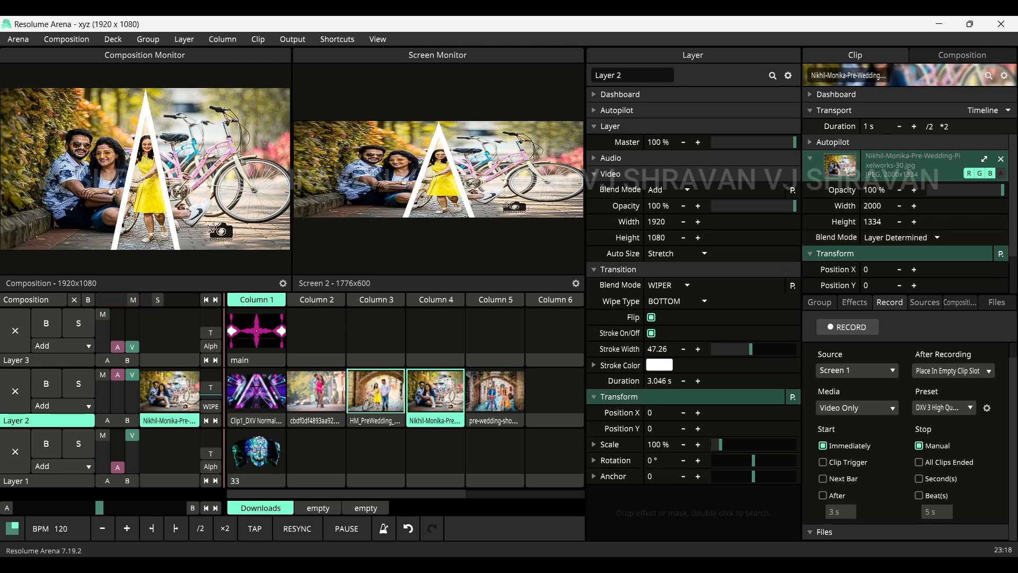
click(594, 366)
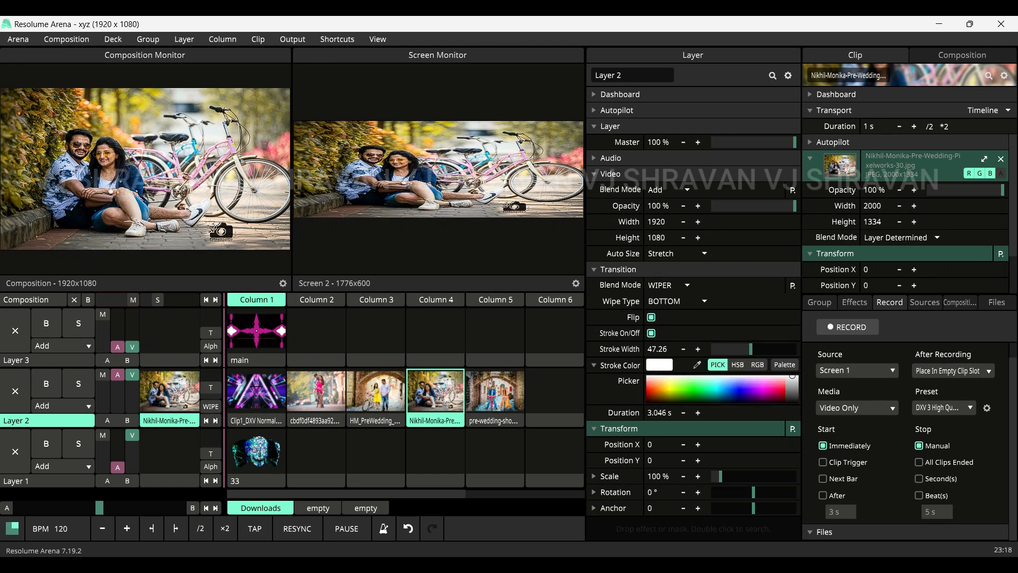
click(495, 391)
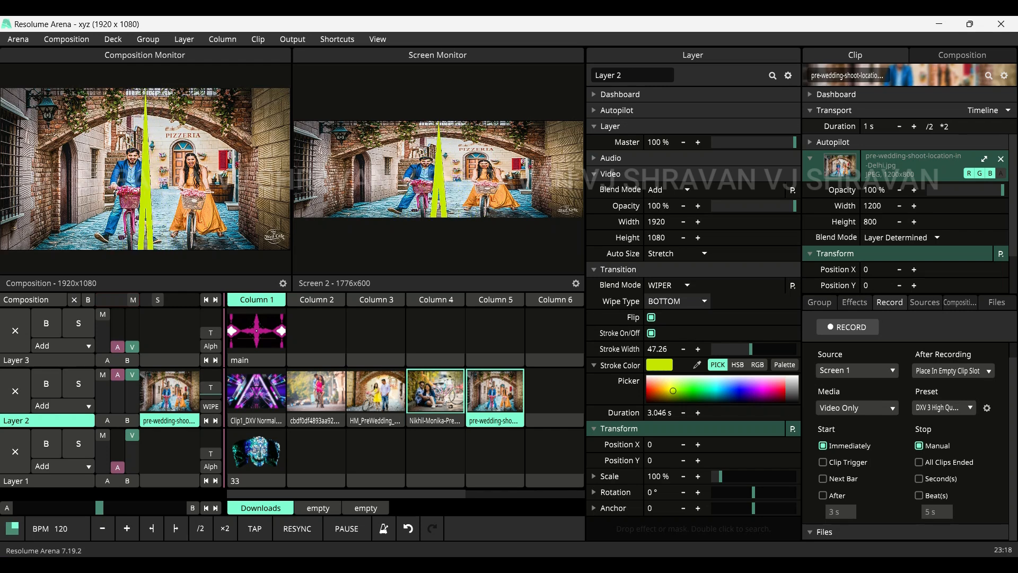
Set WIPER's Wipe Type to CENTER ANIMATED and Stroke Width to 12.42, previewing with the clips in columns 4 and 5.
click(677, 301)
click(695, 343)
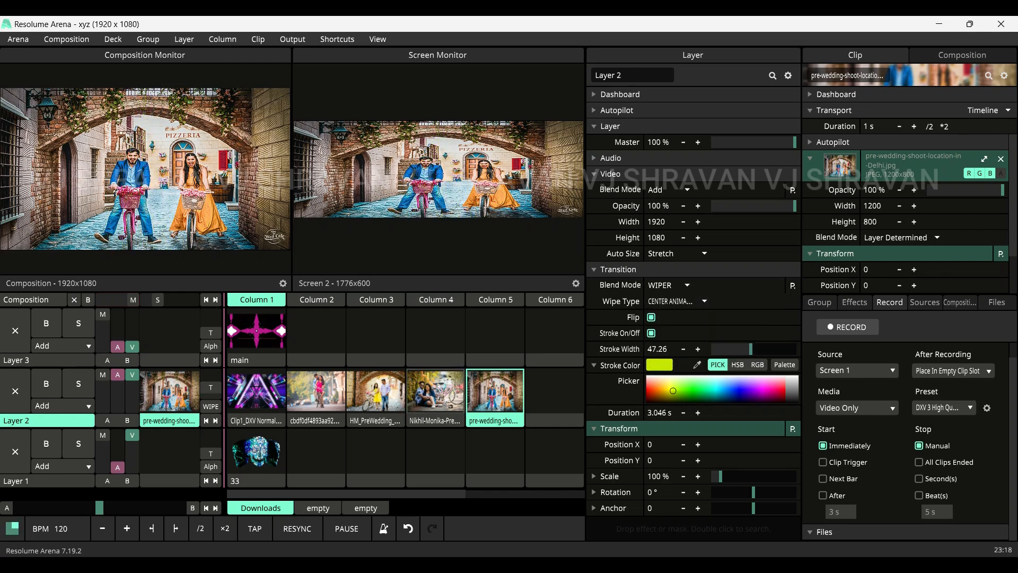
click(435, 392)
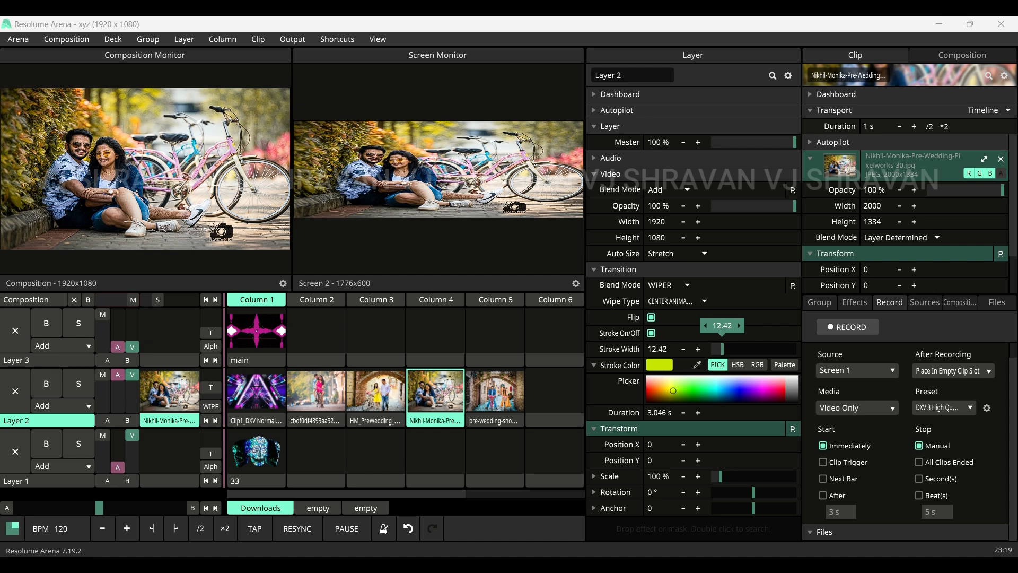
click(495, 392)
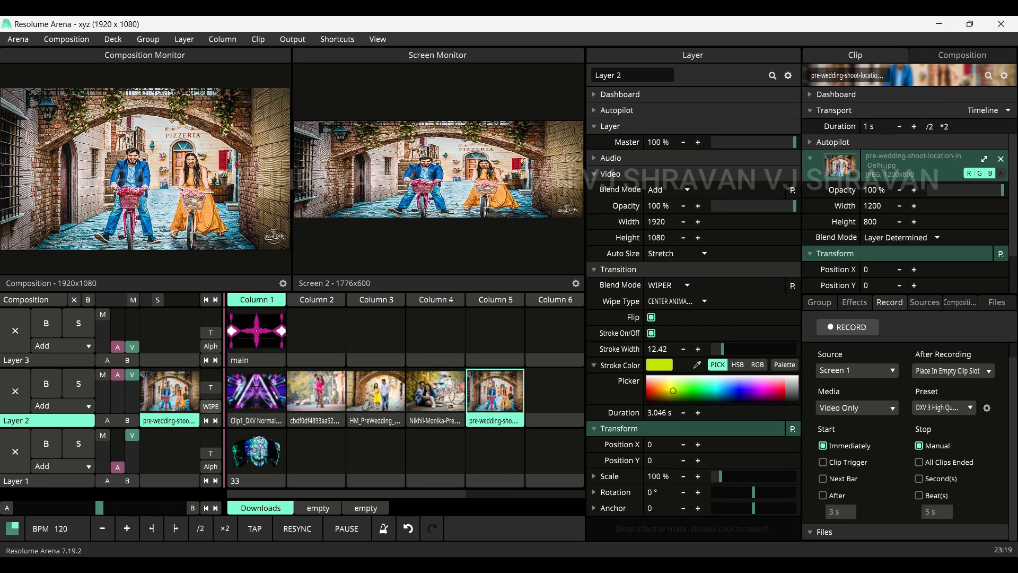
Reset WIPER to its defaults by switching Layer 2's transition to WARPER and back to WIPER, and preview it with the column 2 clip.
click(210, 406)
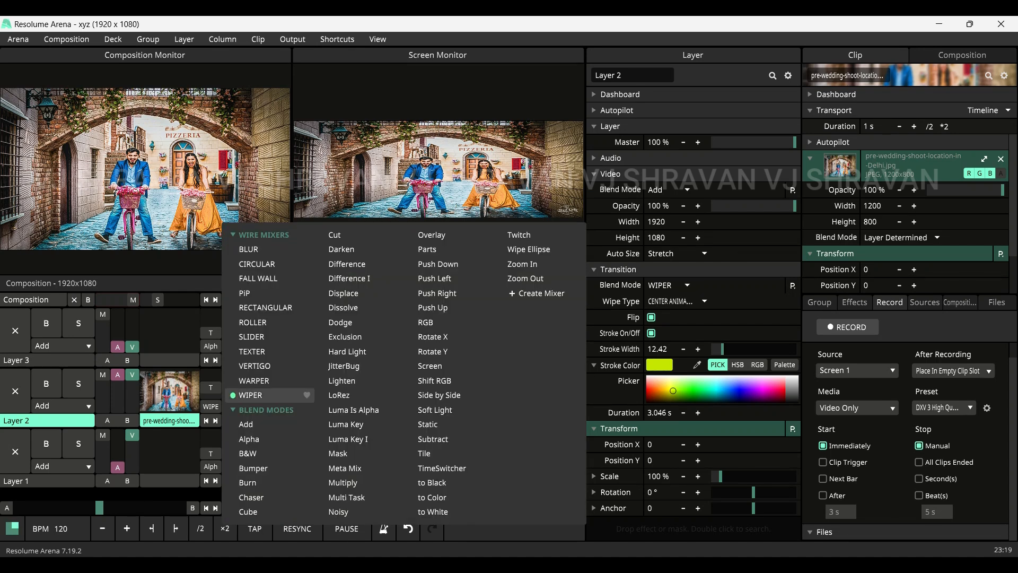
click(250, 395)
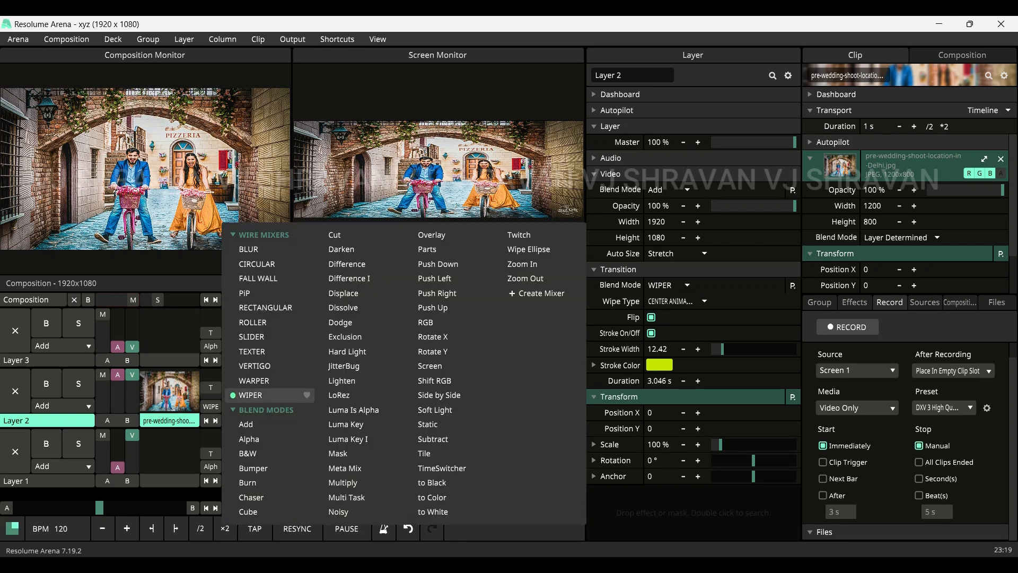
click(254, 381)
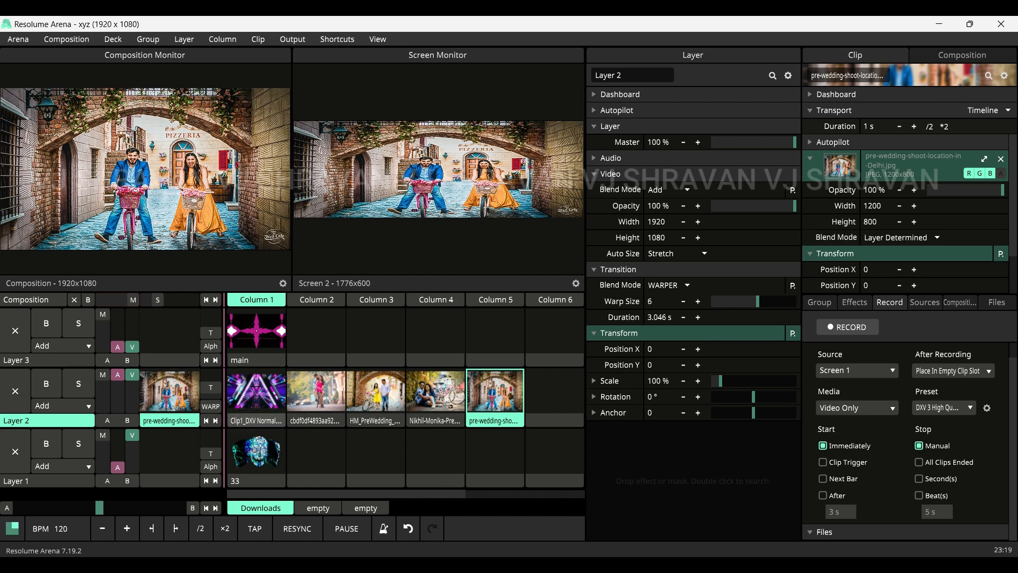
click(210, 406)
click(260, 395)
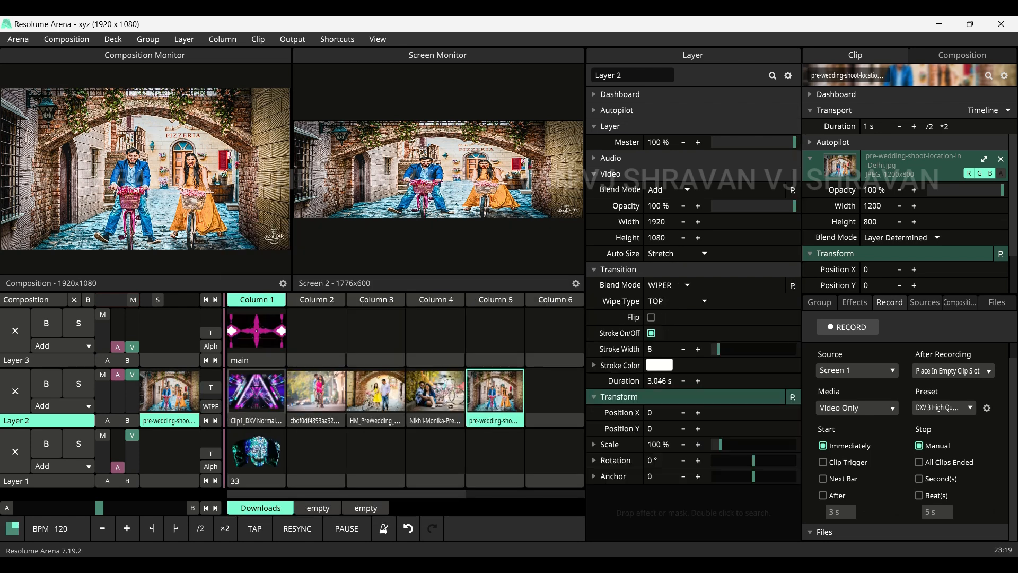
click(316, 392)
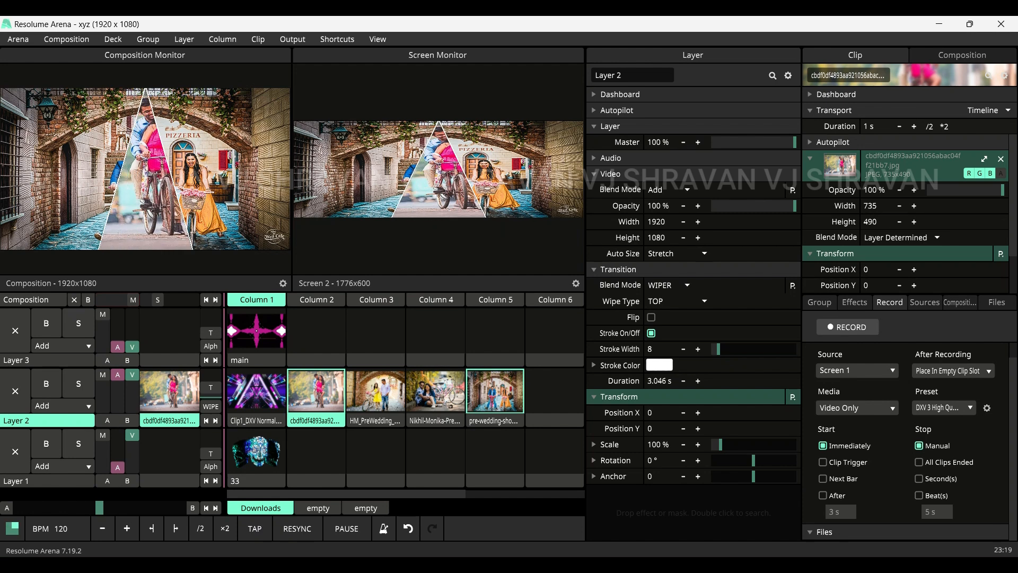